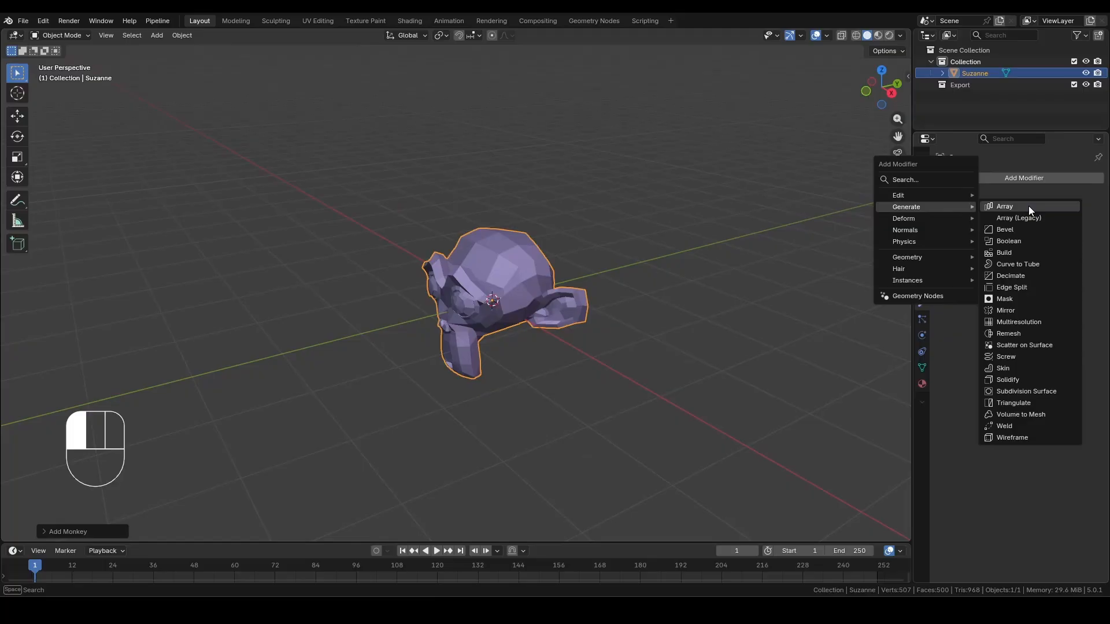
# Try an Array modifier on the monkey with Circle shape, a count of 8 and a 4 m radius, and remove the modifier.
pyautogui.click(1028, 206)
pyautogui.click(1031, 213)
pyautogui.click(1028, 242)
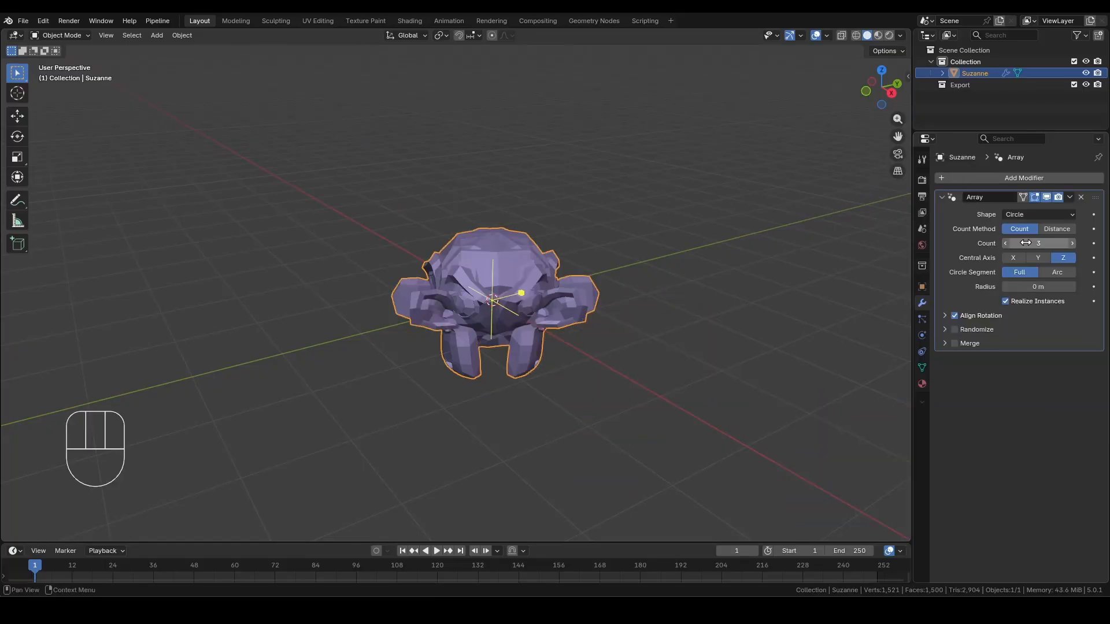
pyautogui.moveTo(1038, 243); pyautogui.dragTo(1038, 243)
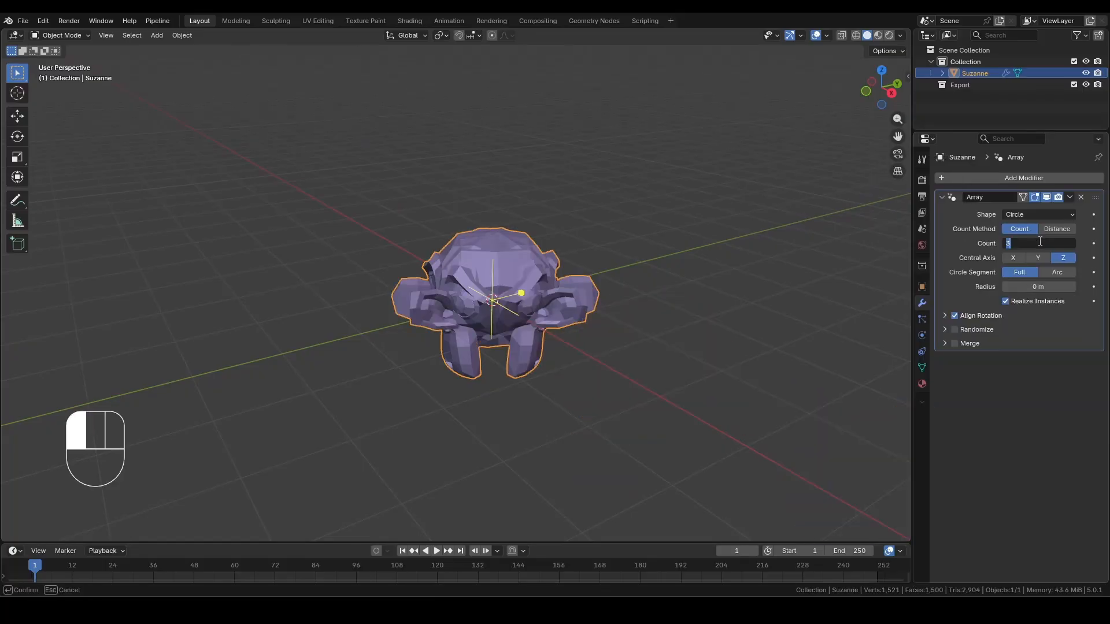
pyautogui.write('8')
pyautogui.click(1036, 289)
pyautogui.moveTo(1037, 289); pyautogui.dragTo(1058, 289)
pyautogui.scroll(-4, 697, 147)
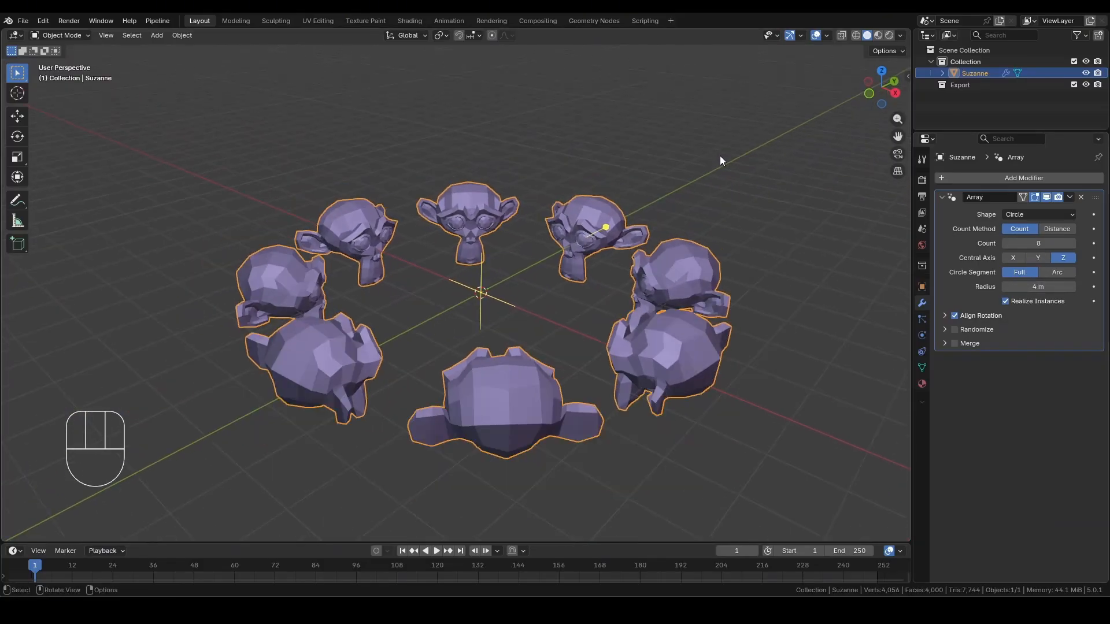
pyautogui.click(750, 162)
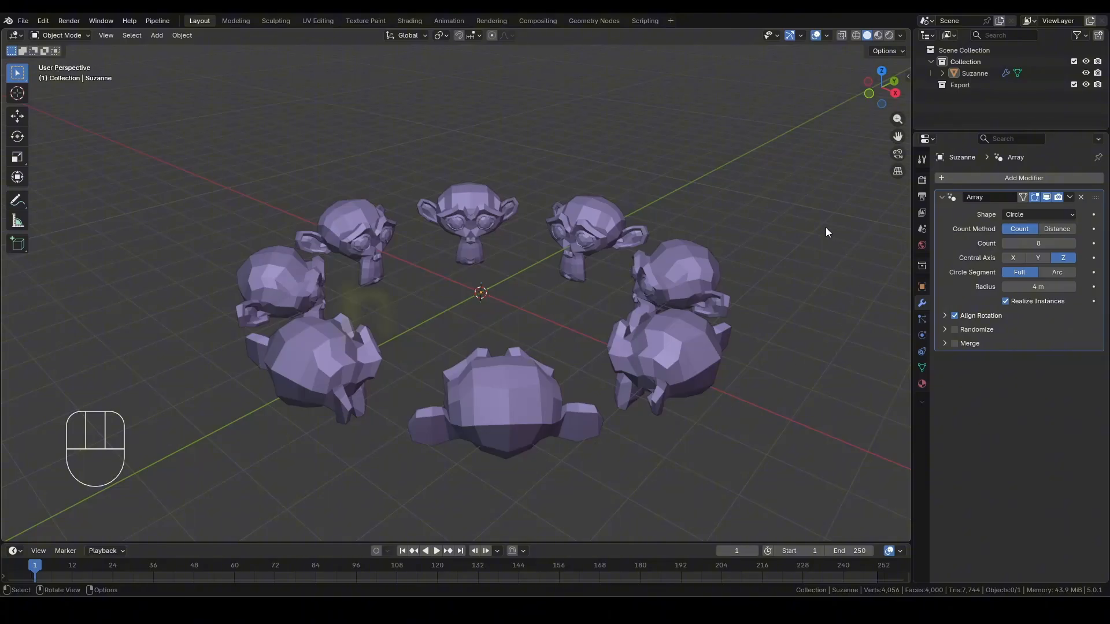
pyautogui.click(1080, 197)
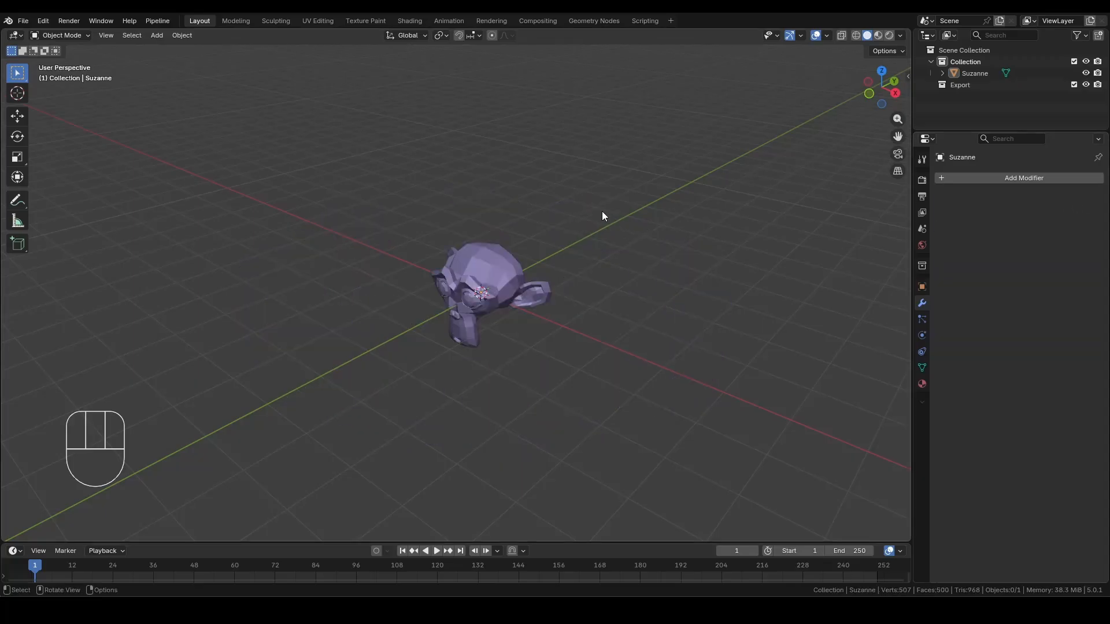
# Add a mesh circle around the monkey with 8 vertices and a radius of 4 m.
pyautogui.scroll(1, 422, 261)
pyautogui.hotkey('shift', 'a')
pyautogui.moveTo(691, 214)
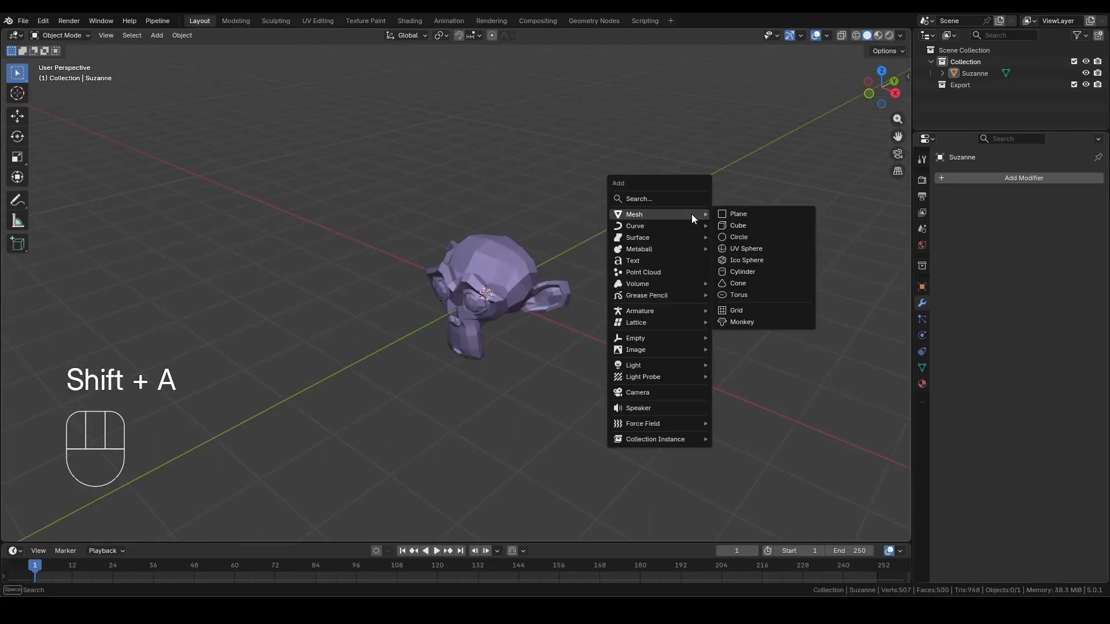
pyautogui.click(757, 238)
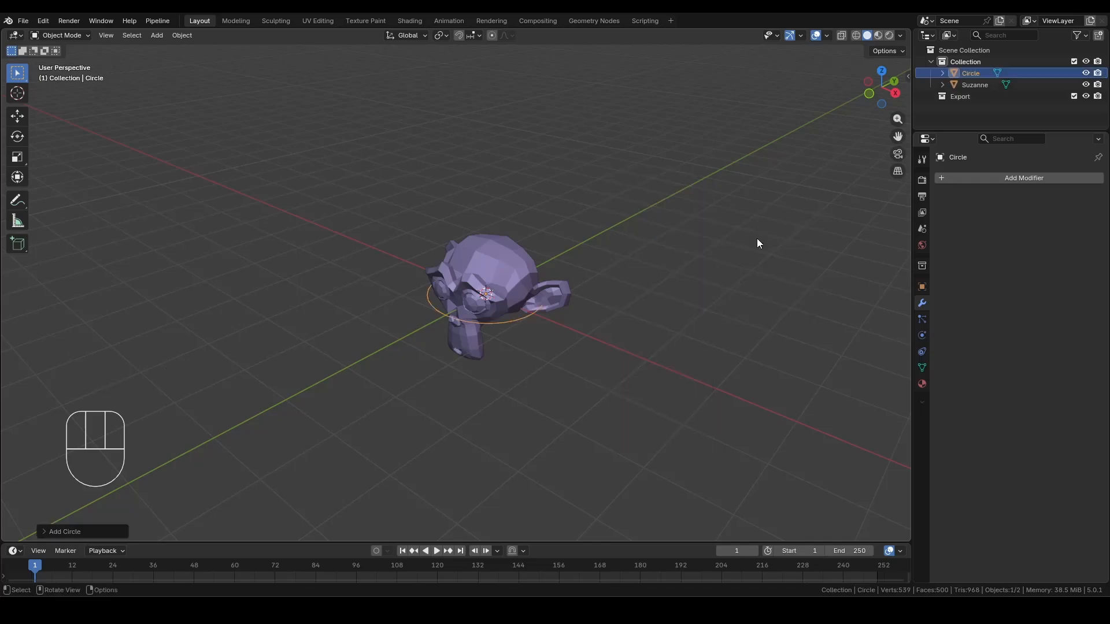
pyautogui.click(44, 528)
pyautogui.doubleClick(159, 406)
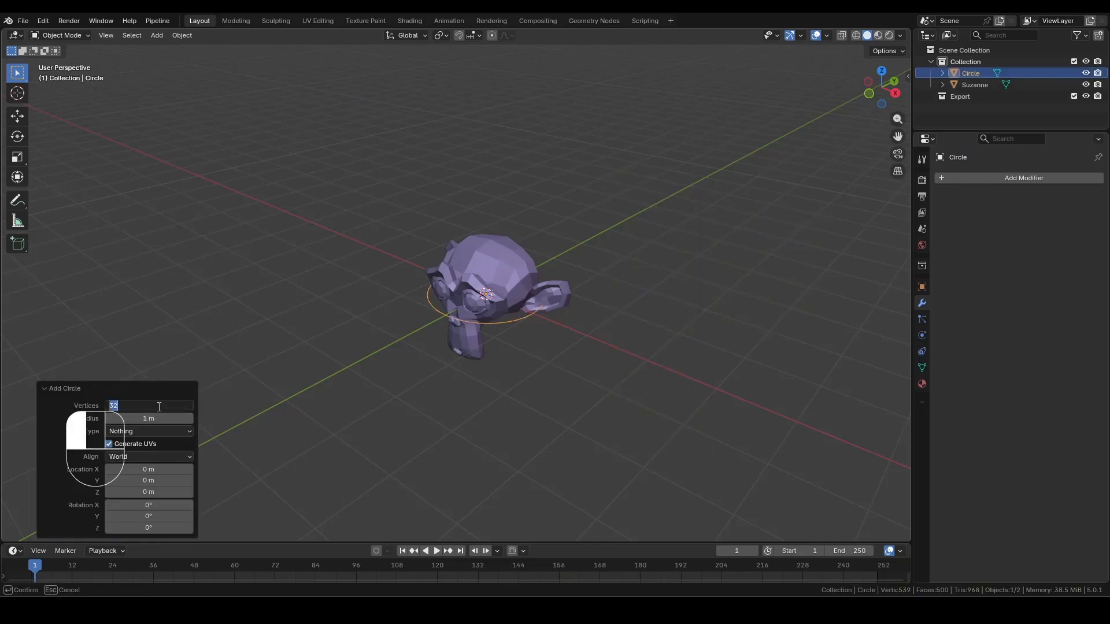
pyautogui.write('8')
pyautogui.press('Return')
pyautogui.doubleClick(159, 418)
pyautogui.write('4')
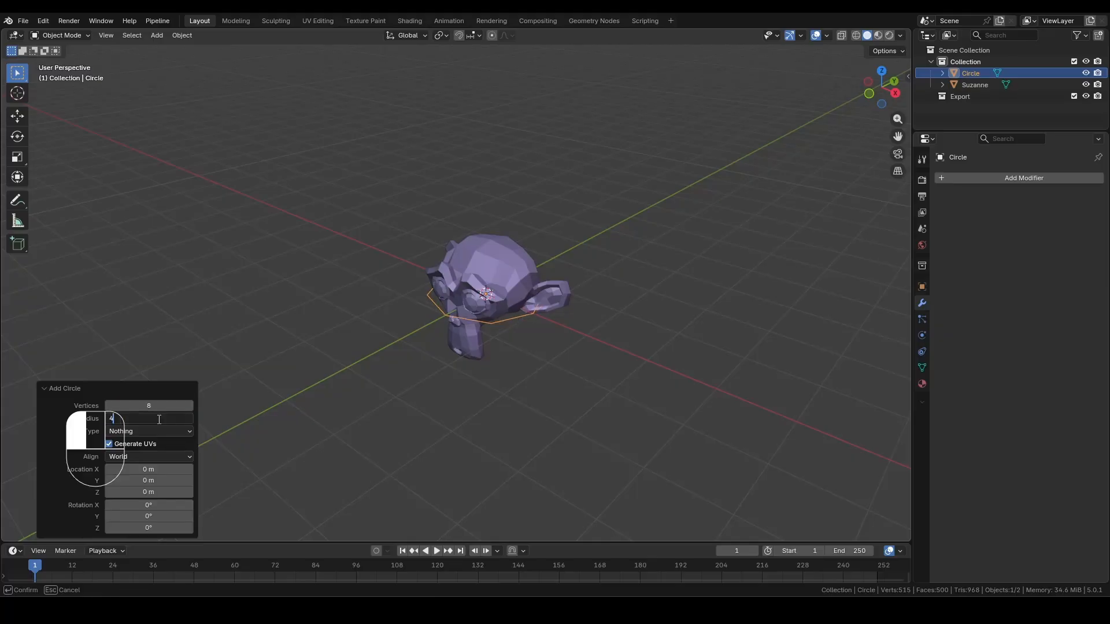
pyautogui.press('Return')
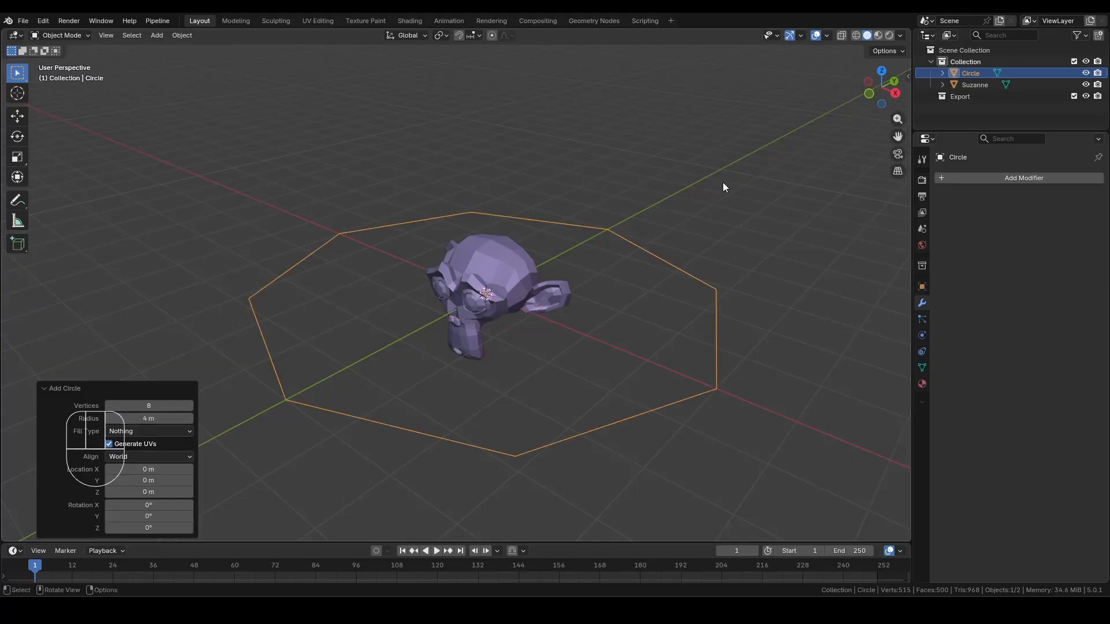
# Parent the monkey to the circle with Object (Keep Transform) and expand the circle's hierarchy in the outliner.
pyautogui.click(518, 271)
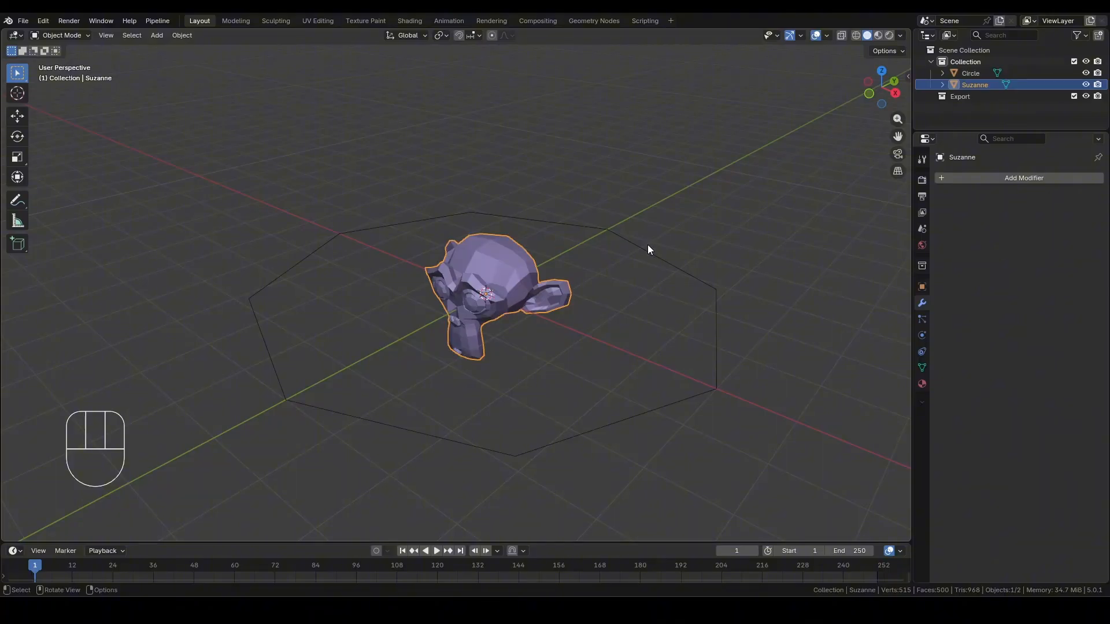
pyautogui.keyDown('shift'); pyautogui.click(660, 261); pyautogui.keyUp('shift')
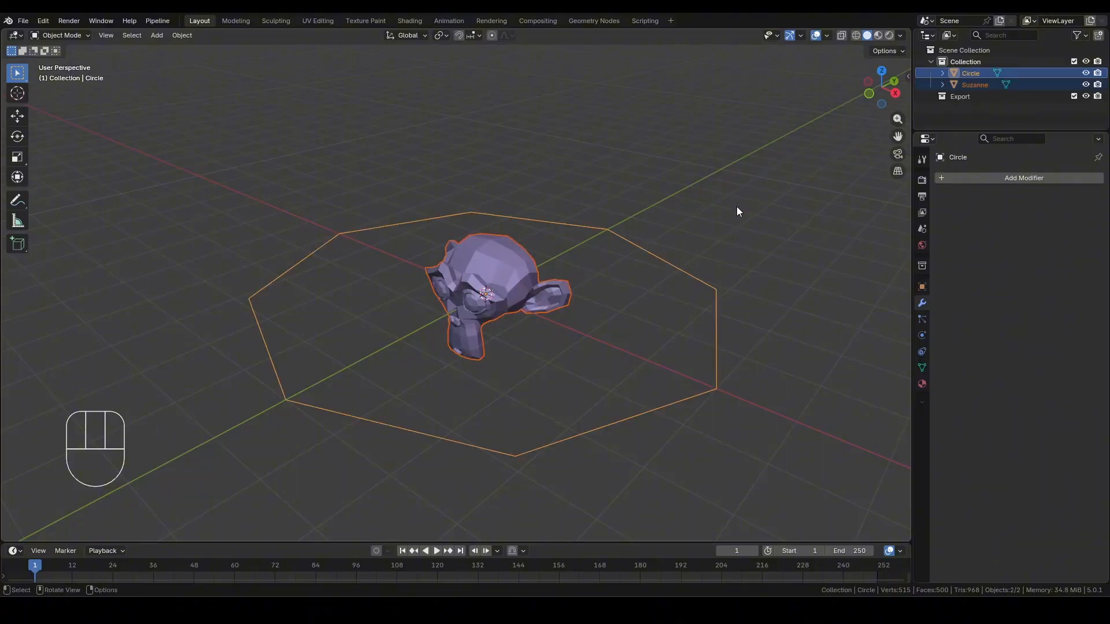
pyautogui.hotkey('ctrl', 'p')
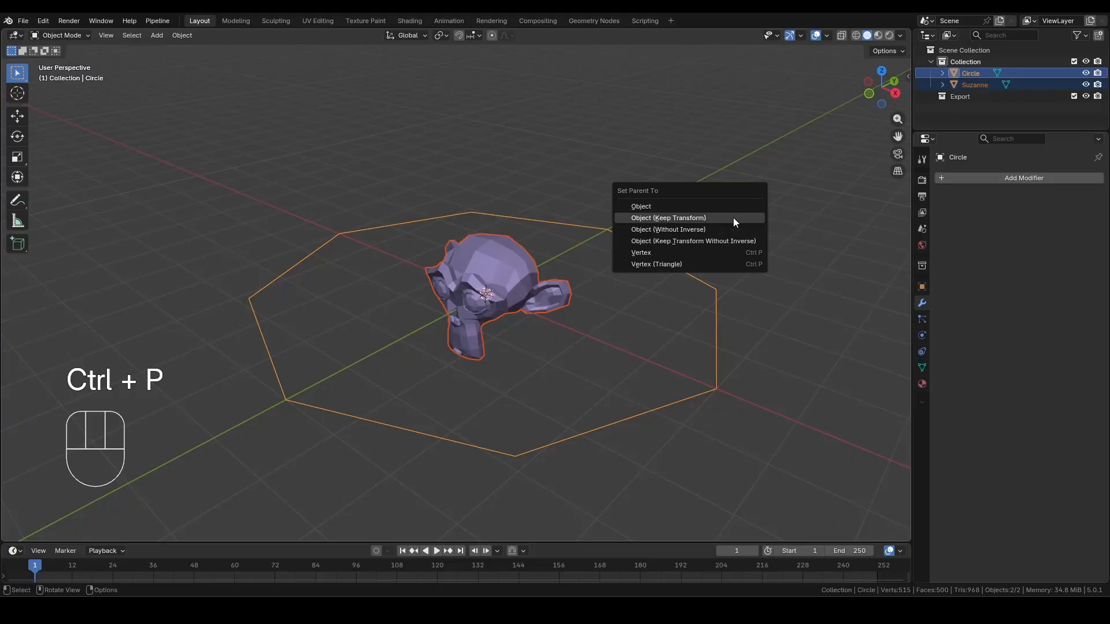
pyautogui.click(732, 217)
pyautogui.click(709, 283)
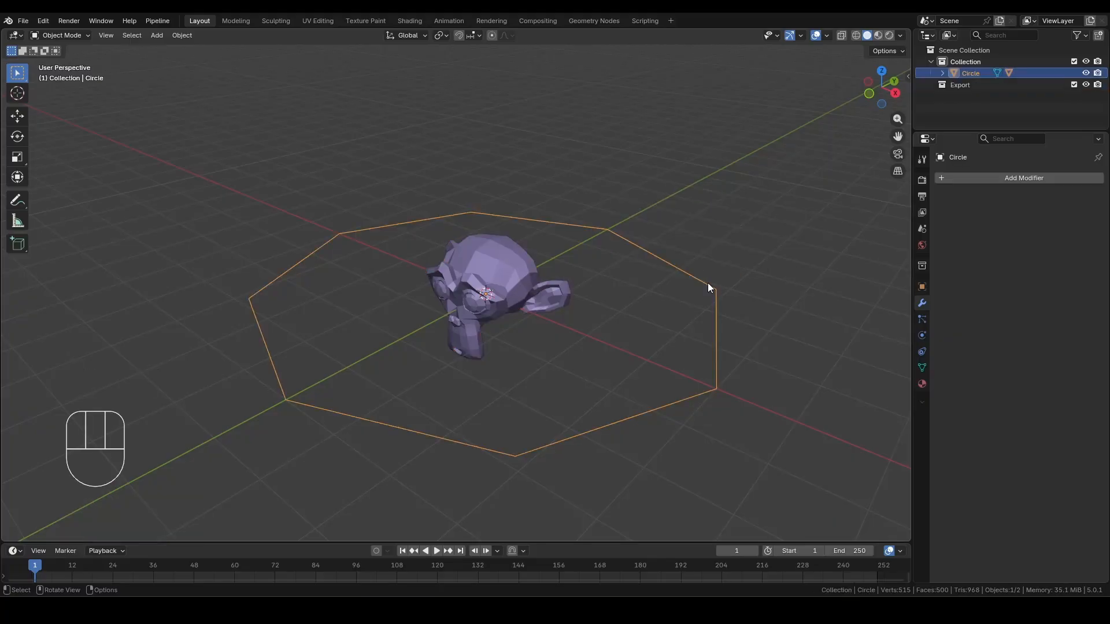
pyautogui.click(941, 72)
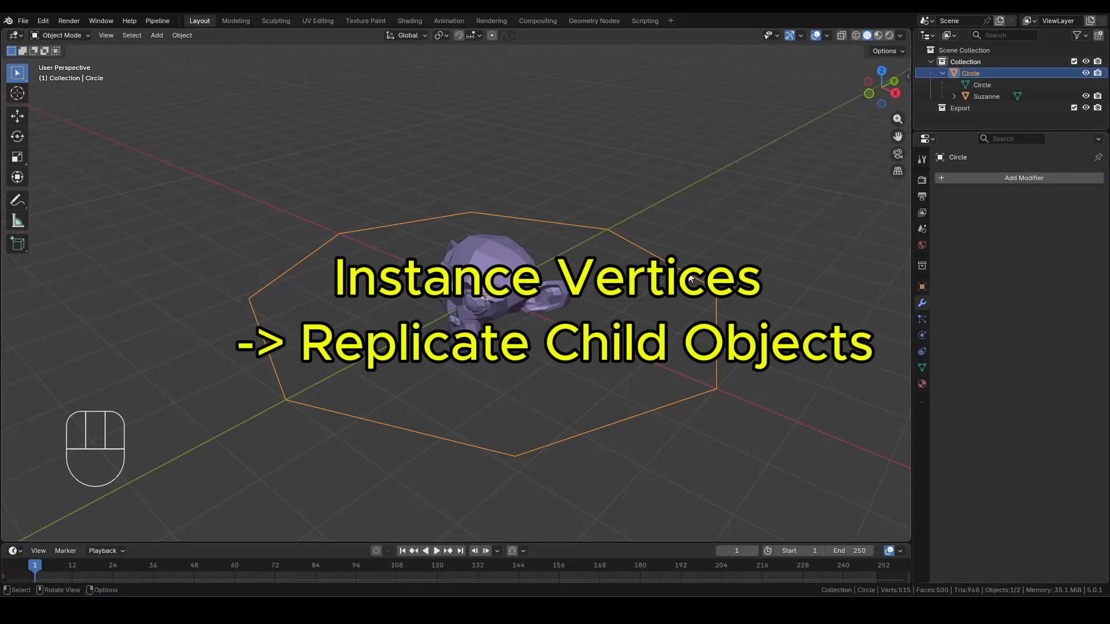
# Set the circle's instancing to Vertices so the child monkey is replicated around it.
pyautogui.click(922, 287)
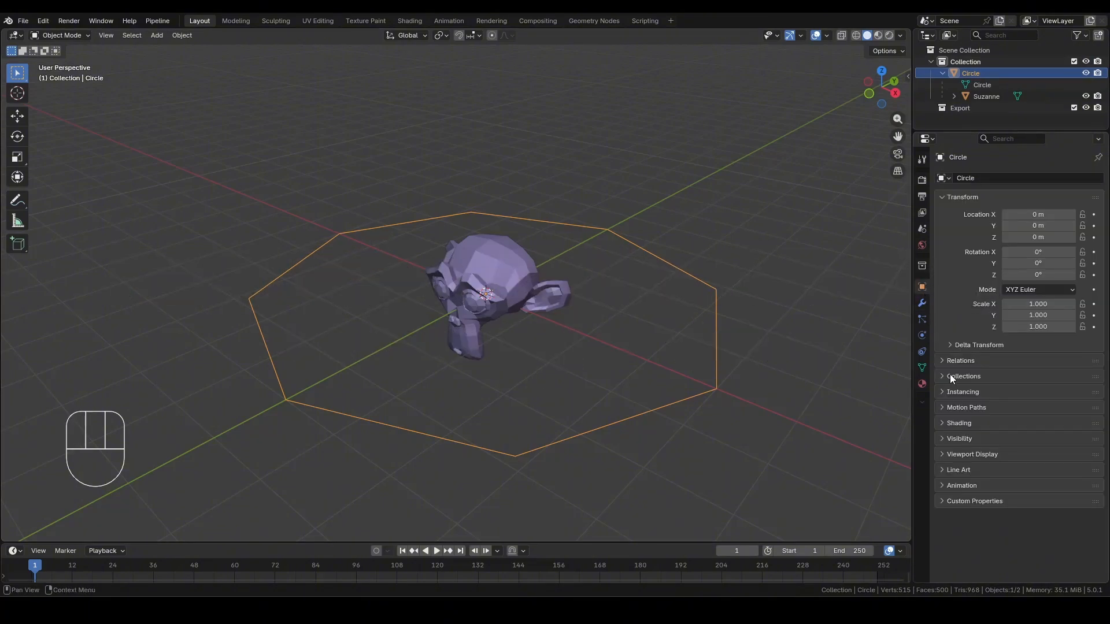
pyautogui.click(951, 392)
pyautogui.click(1021, 409)
pyautogui.scroll(-3, 669, 192)
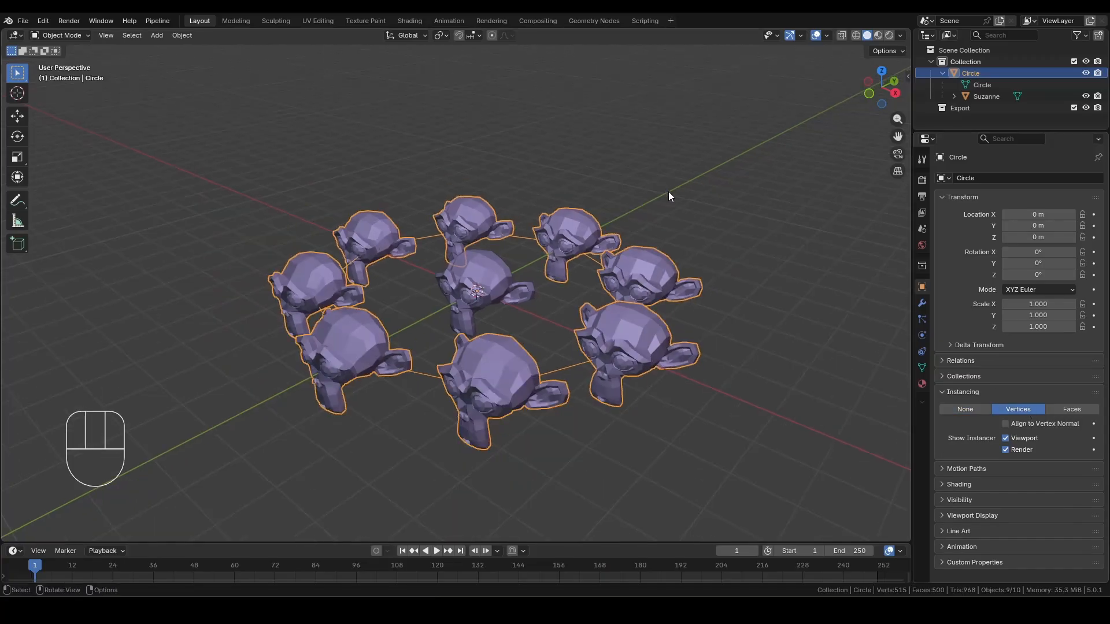
pyautogui.moveTo(669, 192); pyautogui.dragTo(748, 176, button='middle')
pyautogui.click(685, 196)
pyautogui.press('Tab')
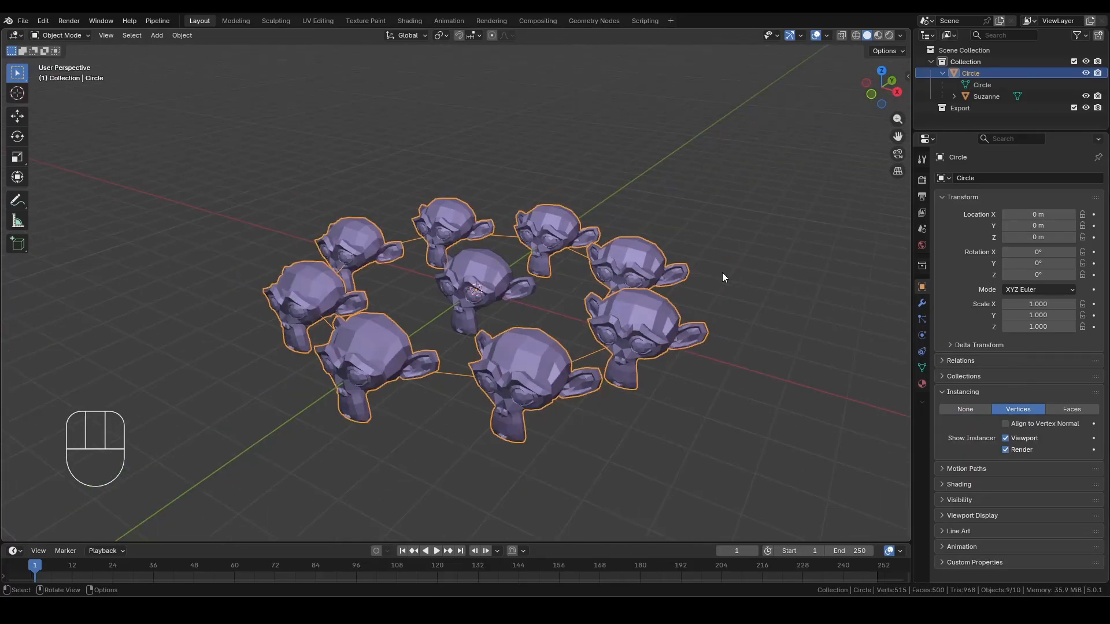
pyautogui.scroll(2, 740, 239)
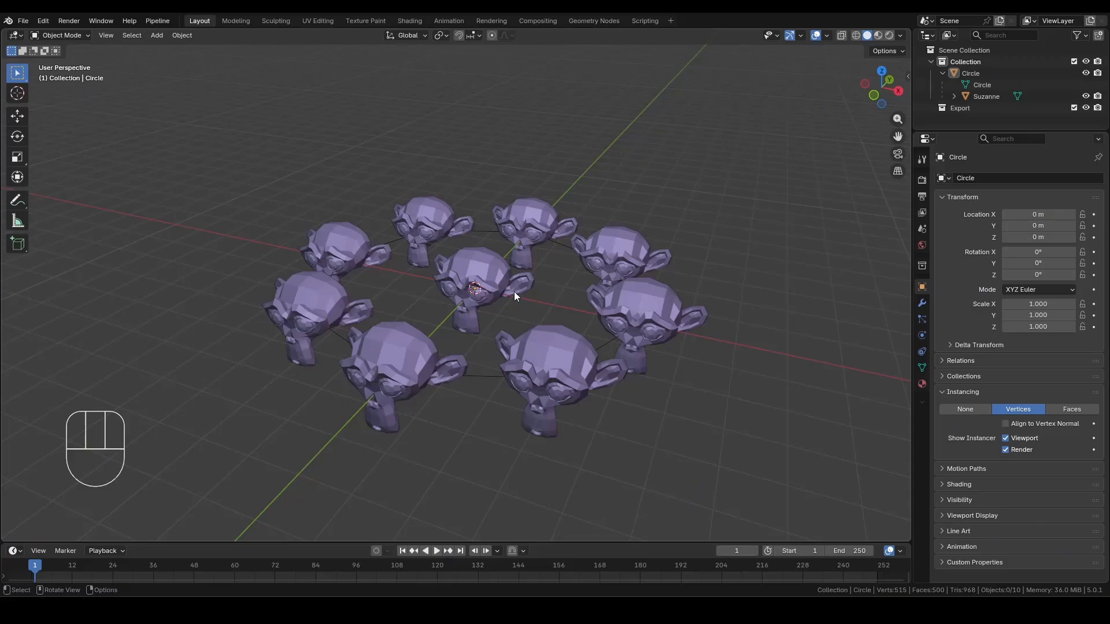
# Enable Align to Vertex Normal for the circle's instances and set the monkey's tracking axis to -Y.
pyautogui.click(1012, 425)
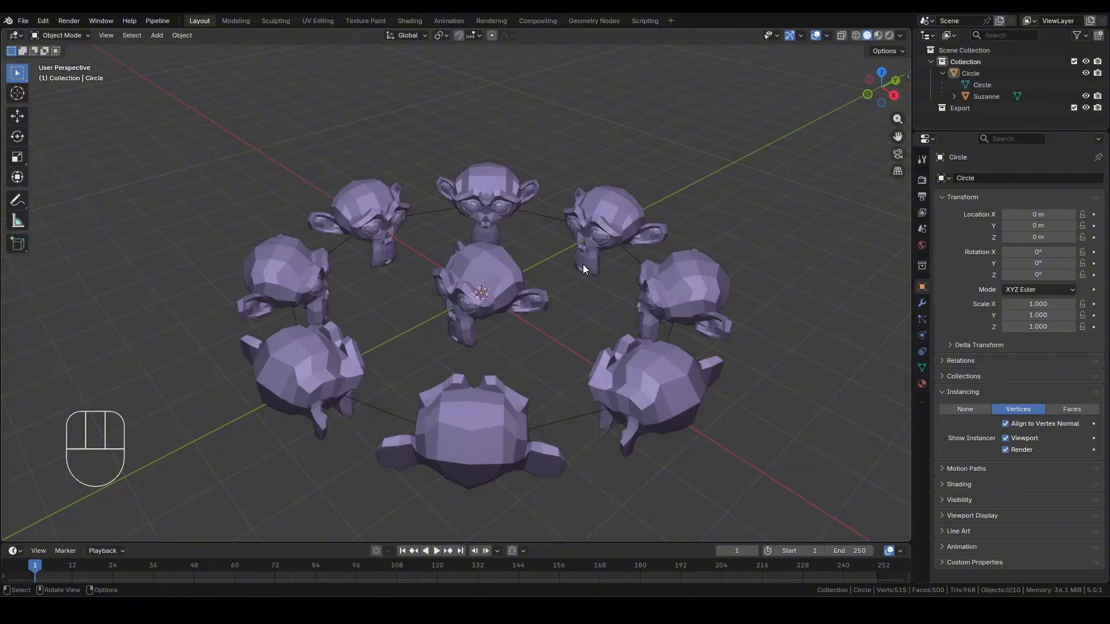
pyautogui.click(499, 276)
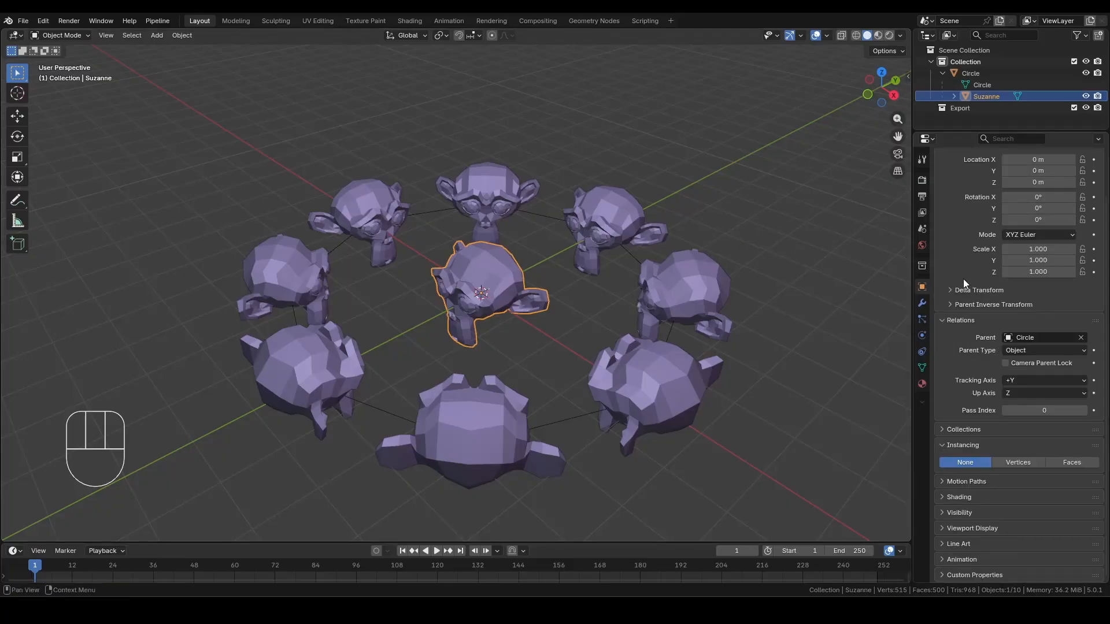
pyautogui.click(1046, 381)
pyautogui.click(1031, 441)
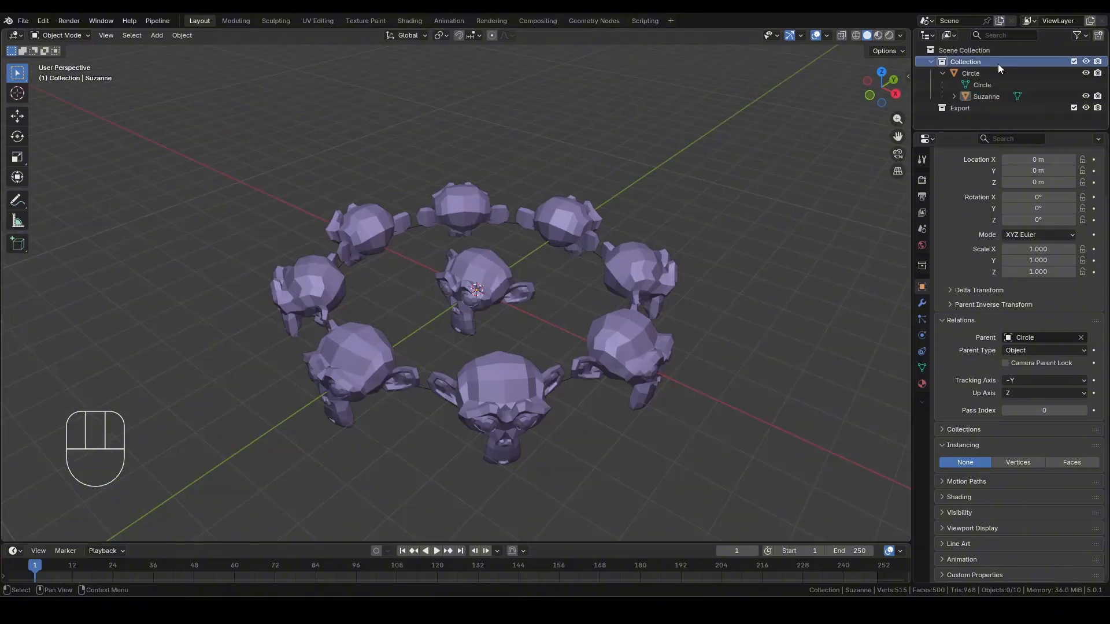
# Rename the collection holding the circle and monkey as Result.
pyautogui.doubleClick(976, 61)
pyautogui.write('Res')
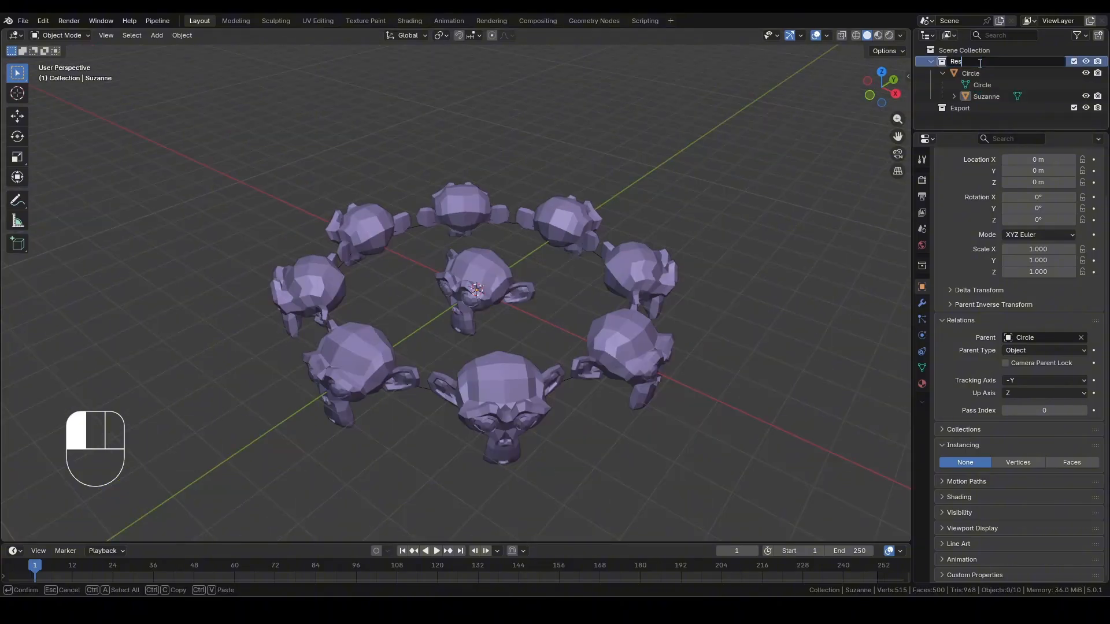
pyautogui.write('ult')
pyautogui.press('Return')
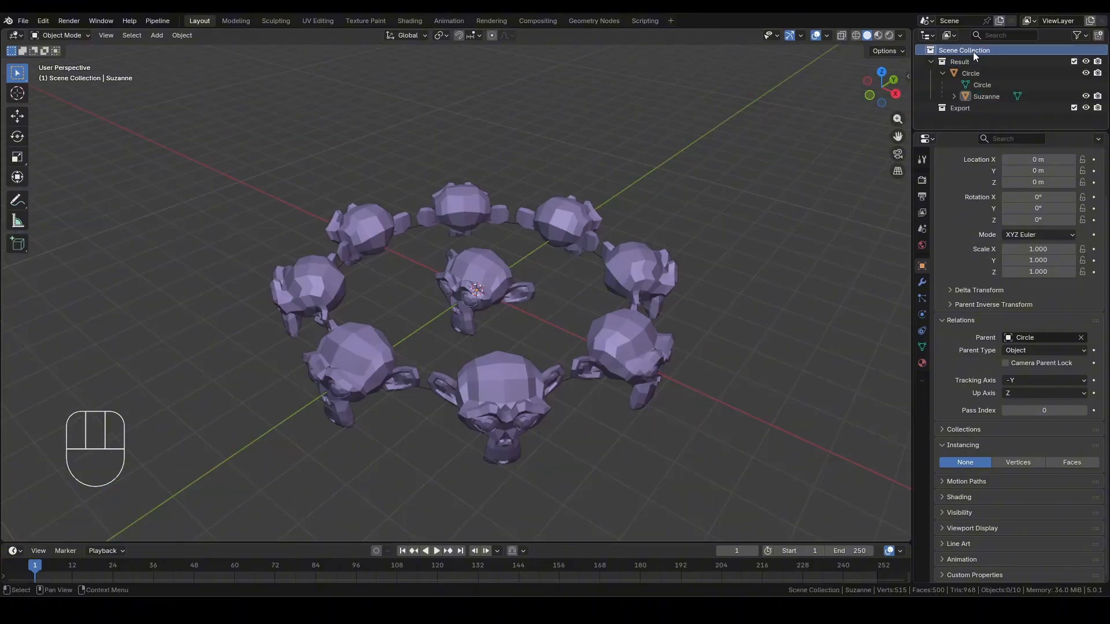
# Create a collection named Predict above the Export collection and hide the Result collection in the viewport.
pyautogui.rightClick(972, 51)
pyautogui.click(963, 51)
pyautogui.moveTo(964, 124); pyautogui.dragTo(963, 103)
pyautogui.moveTo(963, 103); pyautogui.dragTo(963, 103)
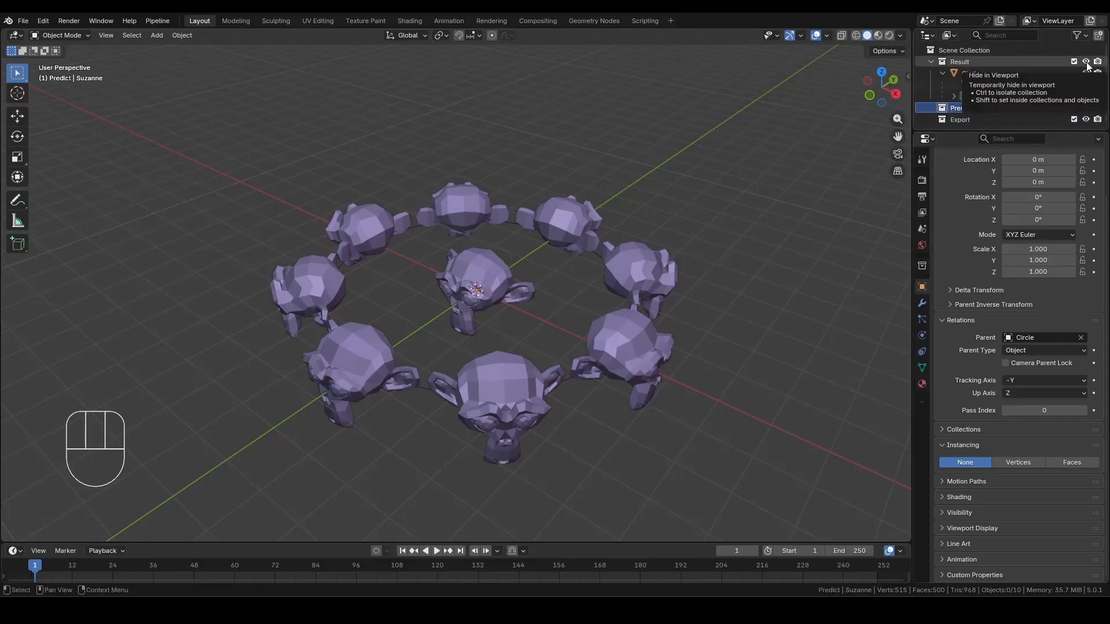
pyautogui.click(1086, 62)
# Add a monkey mesh and an eight-sided mesh circle to the Predict collection.
pyautogui.hotkey('shift', 'a')
pyautogui.moveTo(674, 221)
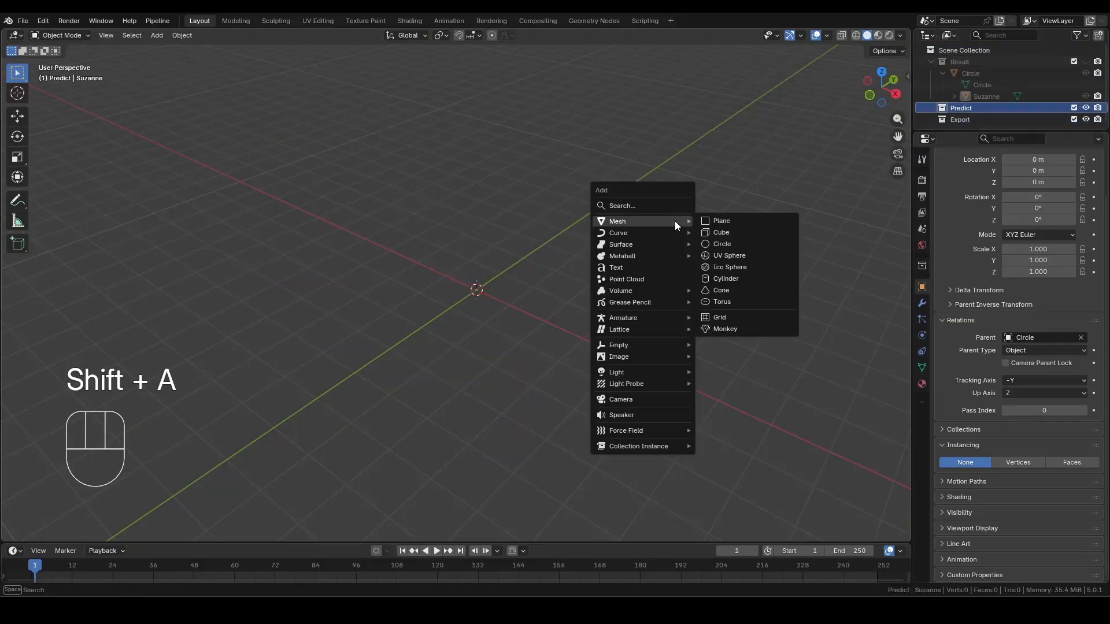
pyautogui.click(729, 328)
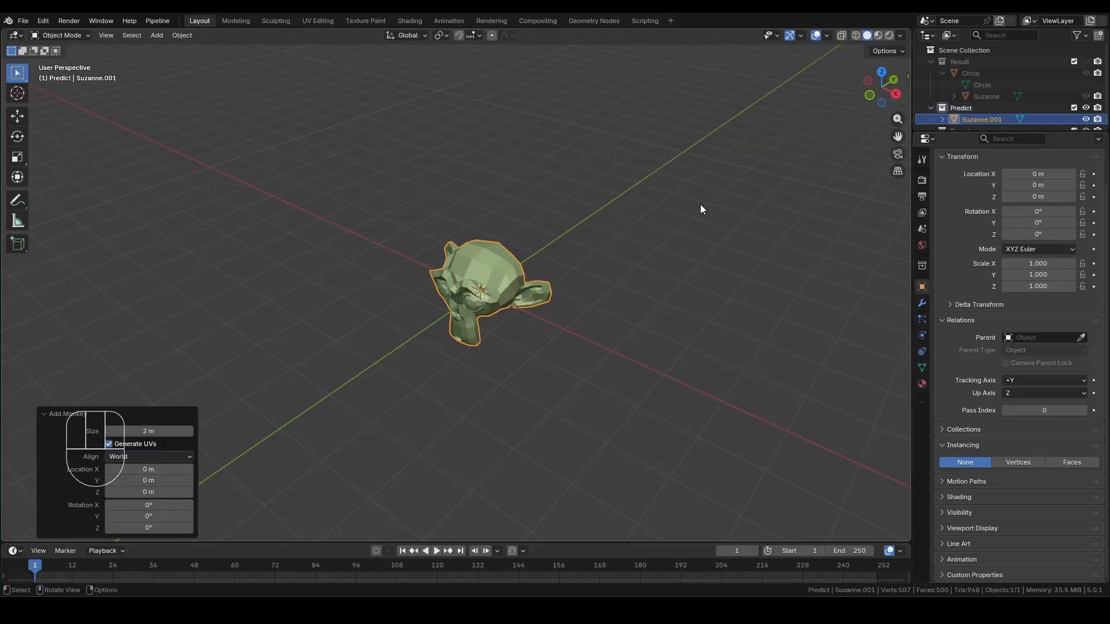
pyautogui.hotkey('shift', 'a')
pyautogui.moveTo(700, 204)
pyautogui.click(752, 226)
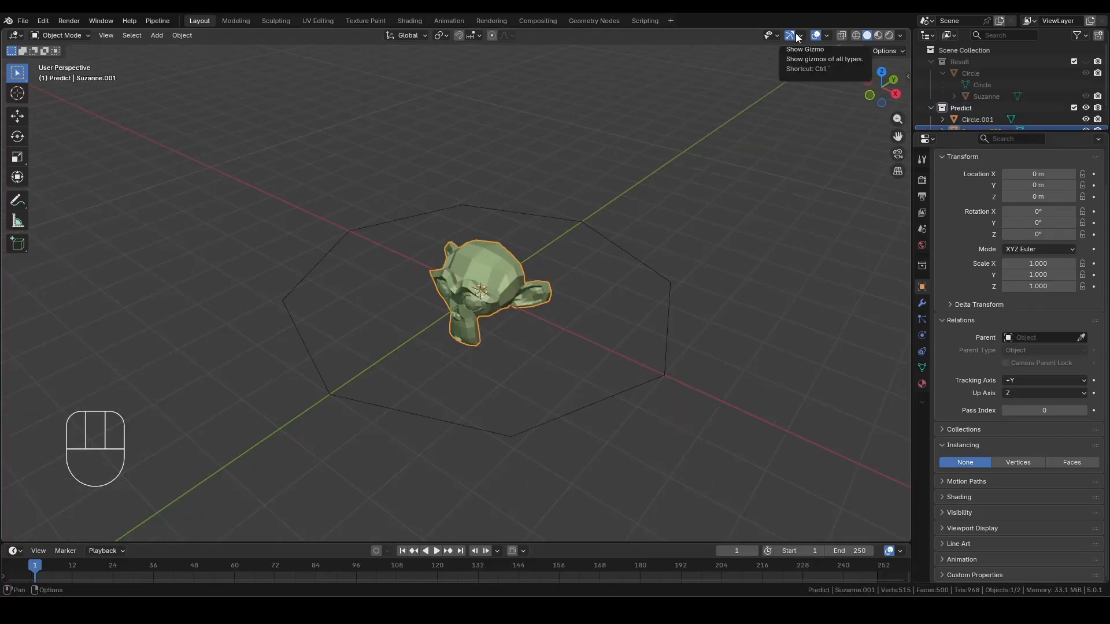
# Turn on the Move object gizmo in the viewport.
pyautogui.click(800, 35)
pyautogui.click(796, 146)
pyautogui.click(765, 161)
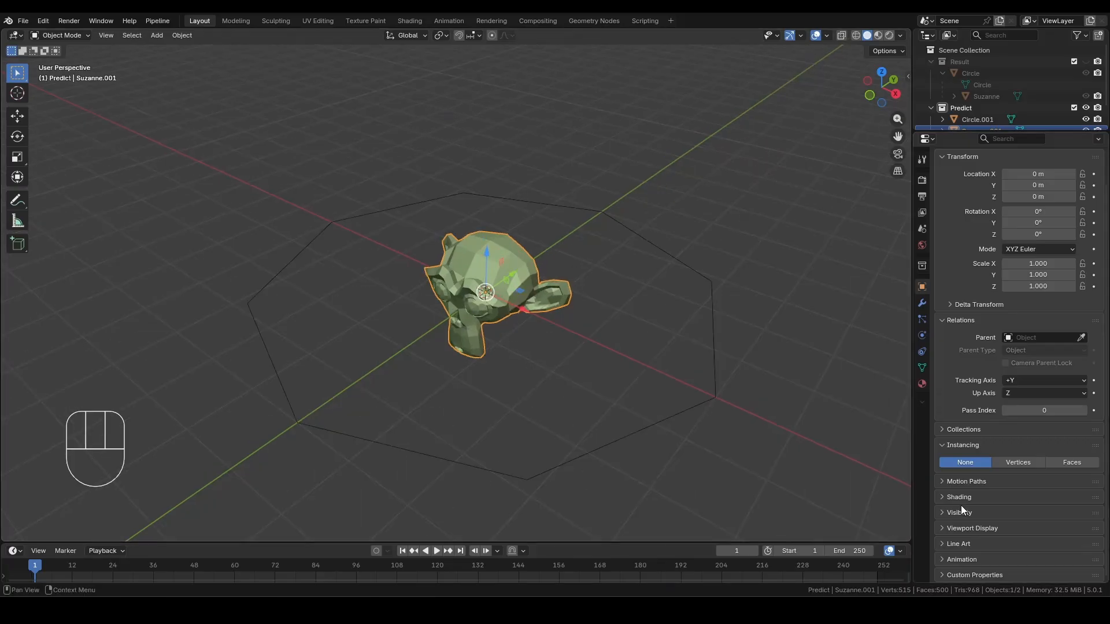
# Show the new monkey's object axes and enable the Z axis guide in the viewport overlays.
pyautogui.click(969, 529)
pyautogui.scroll(-4, 977, 511)
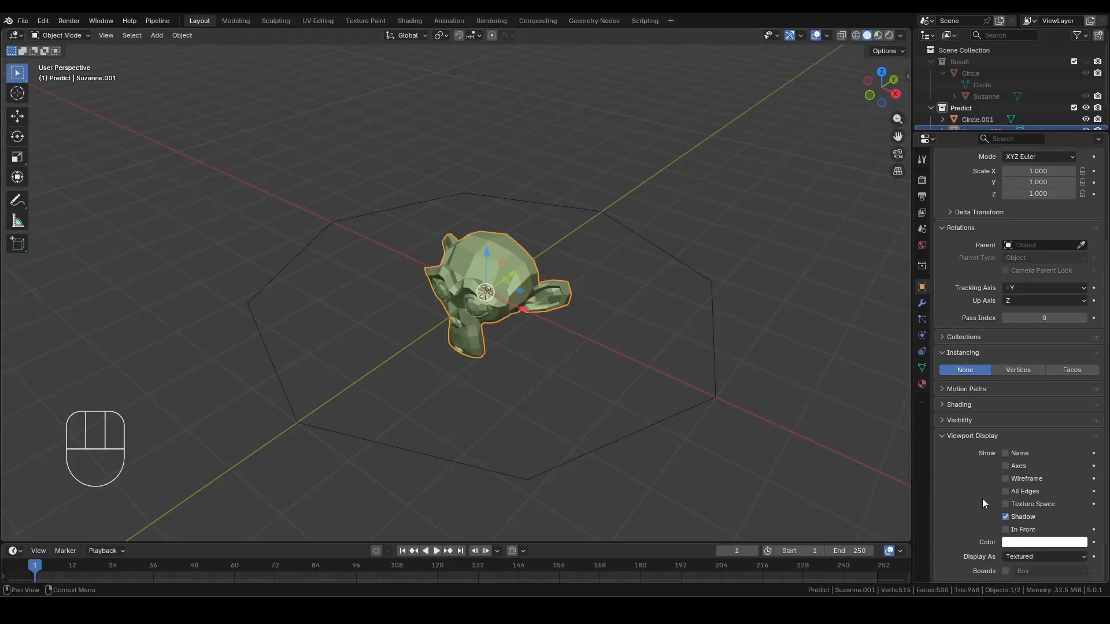
pyautogui.click(977, 119)
pyautogui.click(827, 36)
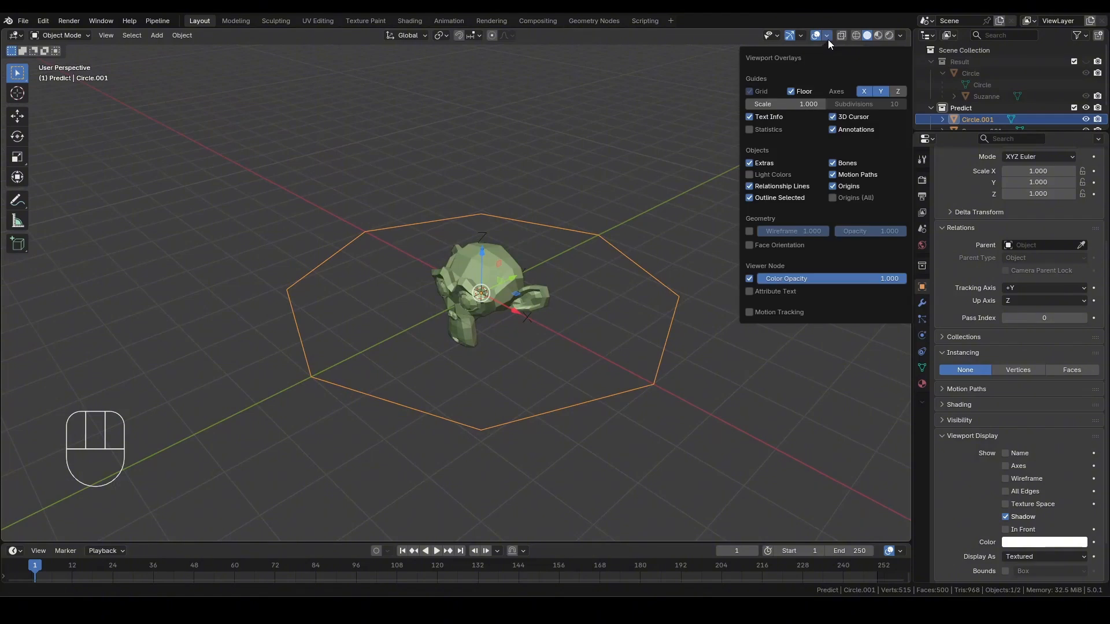
pyautogui.click(626, 145)
pyautogui.moveTo(627, 145); pyautogui.dragTo(489, 159, button='middle')
pyautogui.click(509, 275)
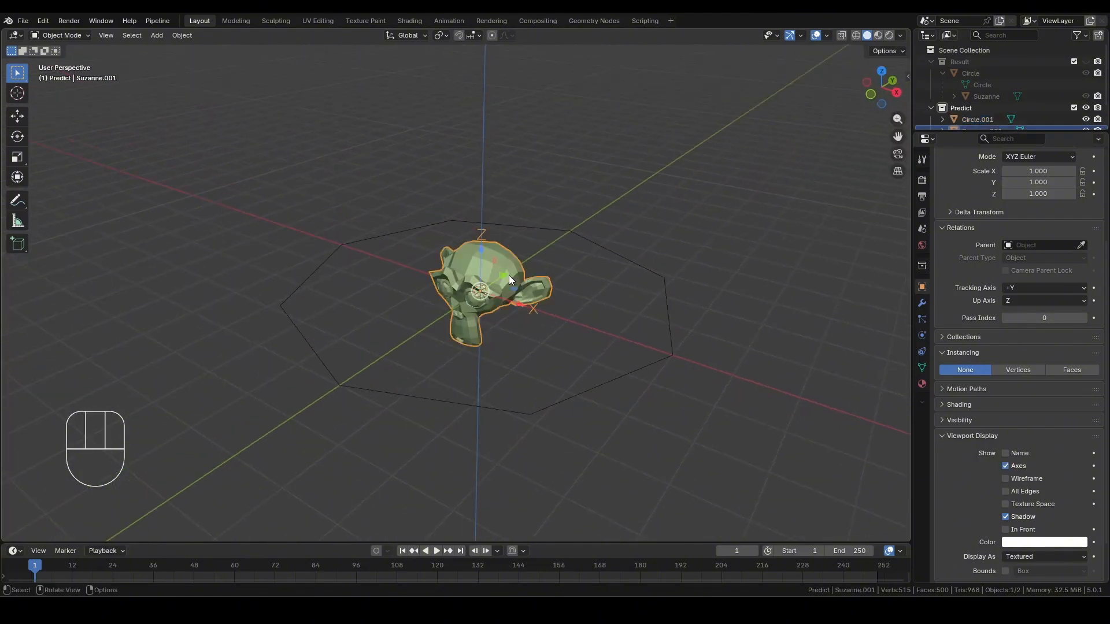
pyautogui.press('g')
pyautogui.rightClick(623, 316)
# Enter Edit Mode on the new circle and turn on the display of its vertex normals.
pyautogui.click(669, 355)
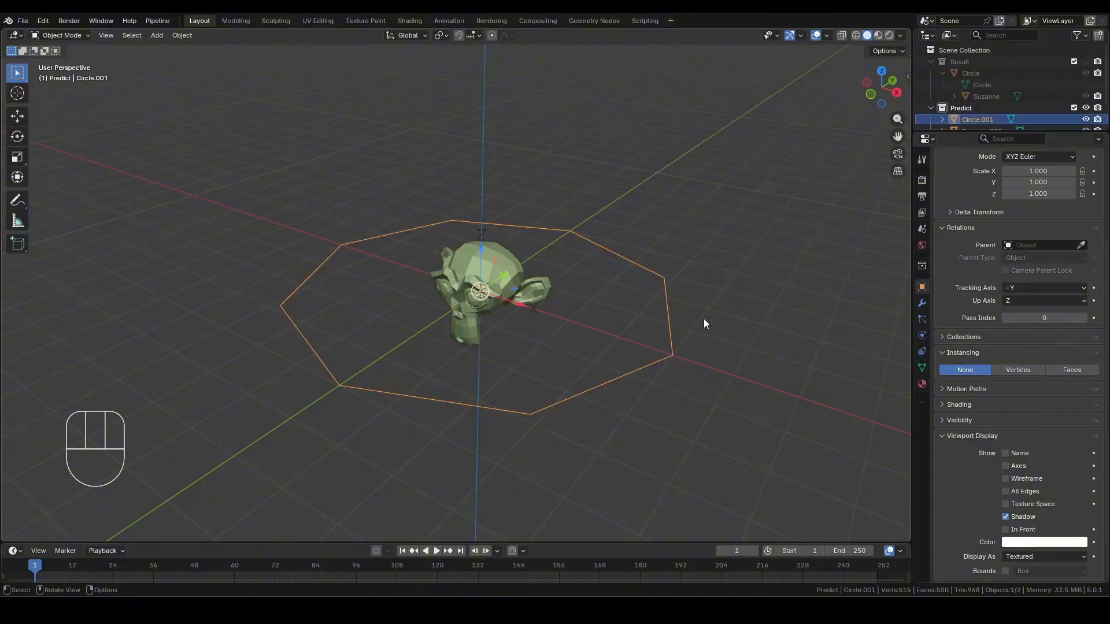
pyautogui.press('Tab')
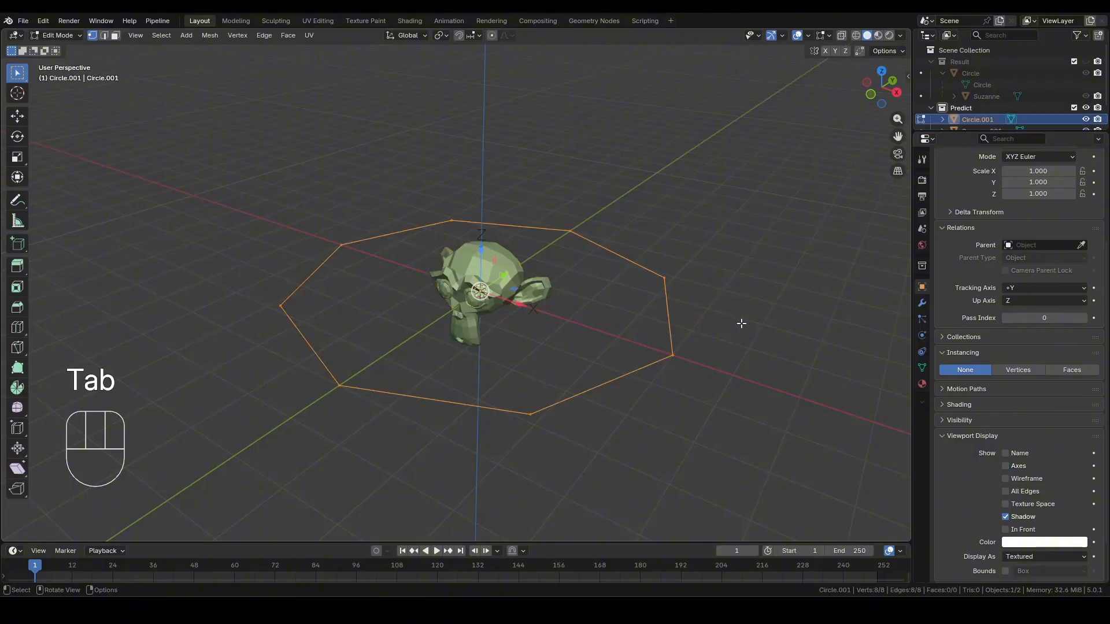
pyautogui.click(827, 36)
pyautogui.click(747, 241)
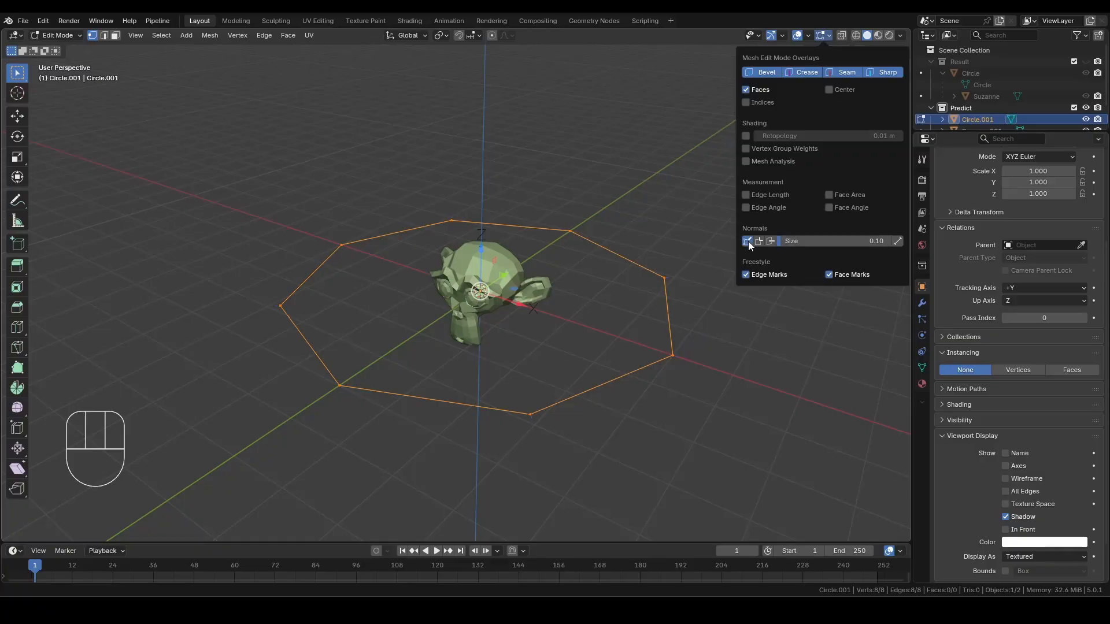
# Increase the display size of the circle's vertex normals to about 1.09 and return to Object Mode.
pyautogui.moveTo(785, 243); pyautogui.dragTo(837, 243)
pyautogui.click(826, 374)
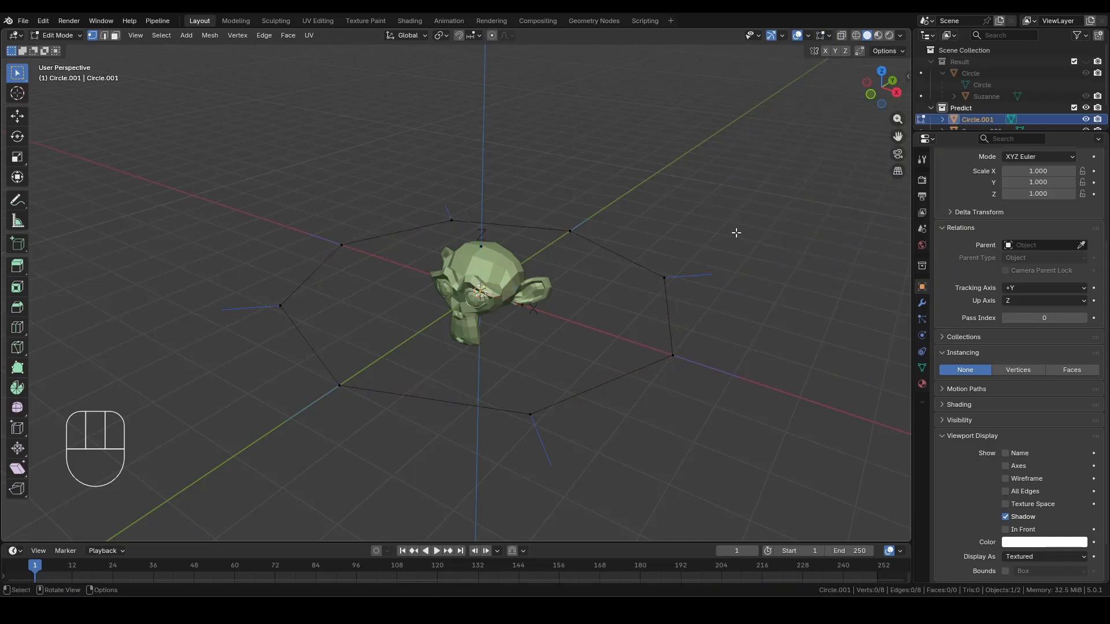
pyautogui.press('Tab')
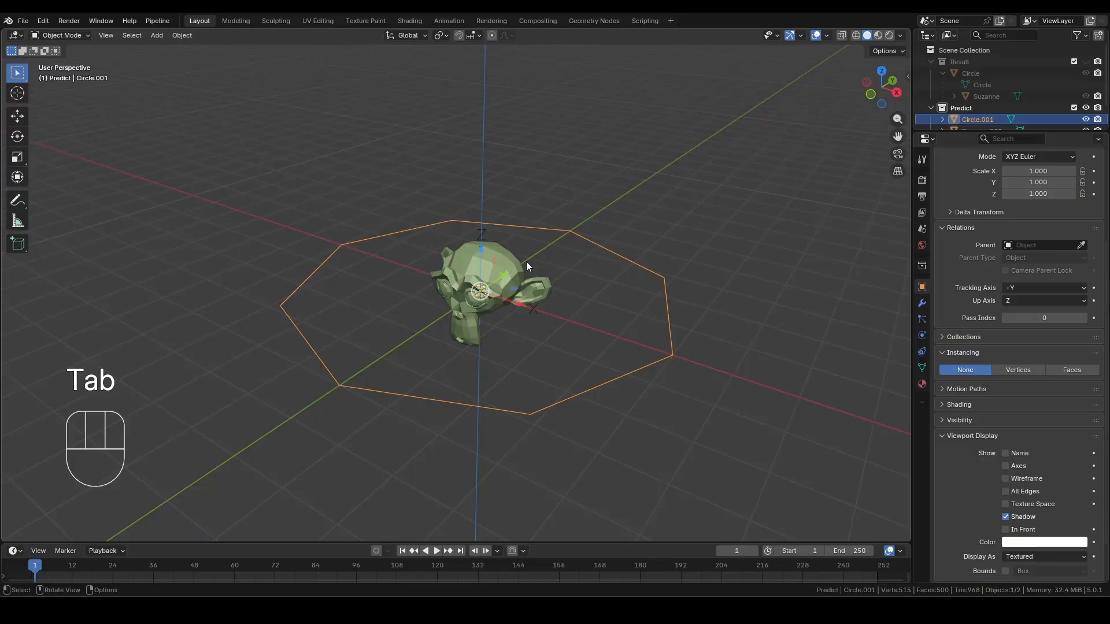
# Set the tracking axis of the Predict collection's monkey to +X.
pyautogui.click(498, 261)
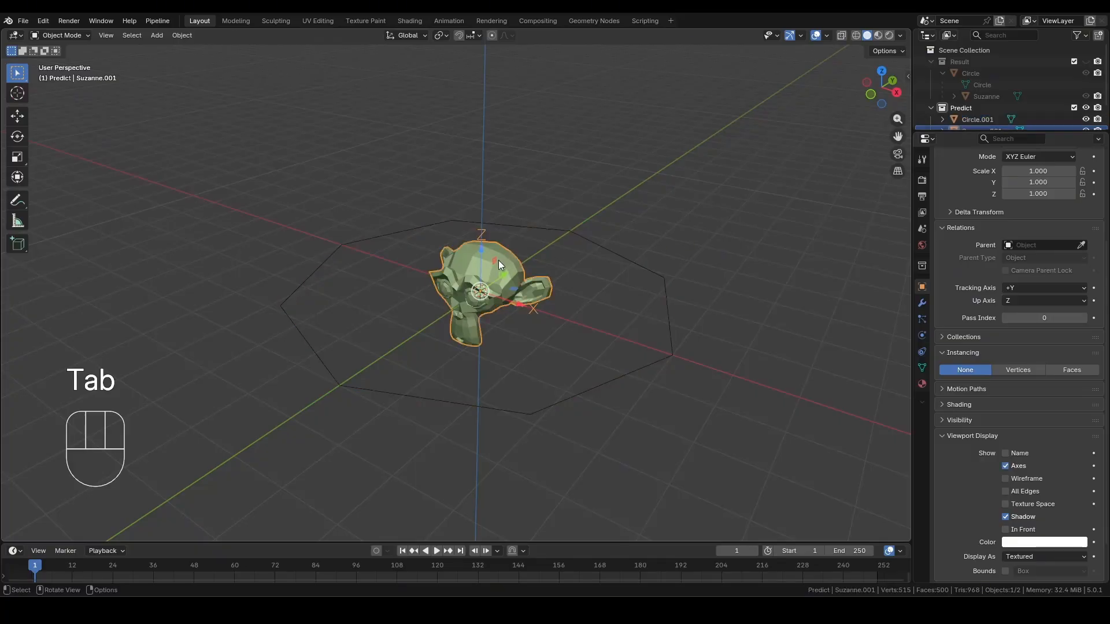
pyautogui.click(1038, 288)
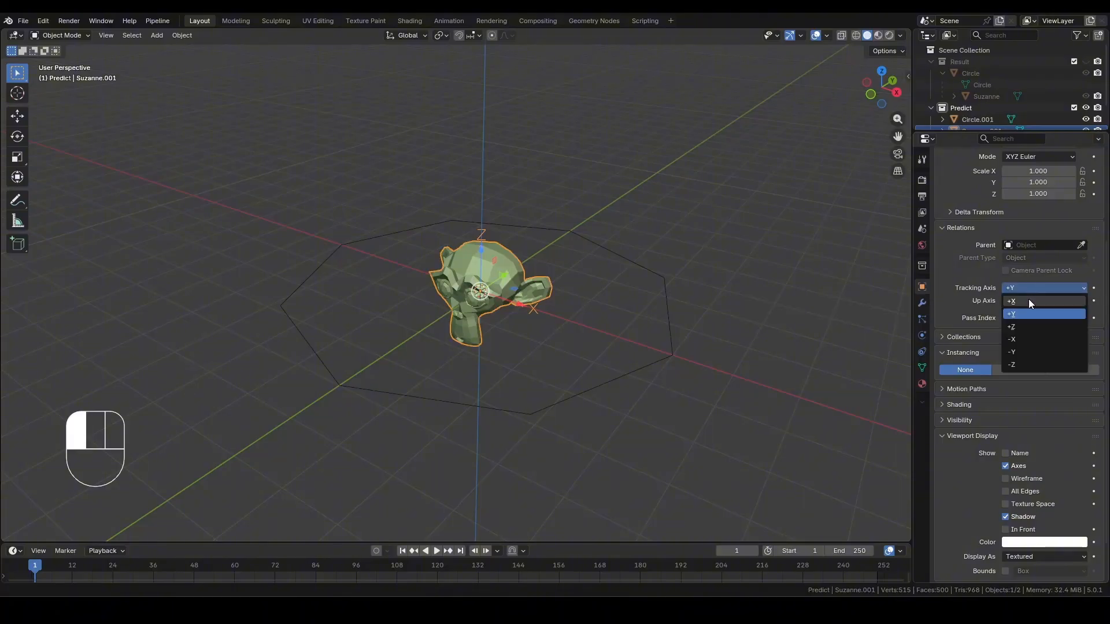
pyautogui.click(1028, 300)
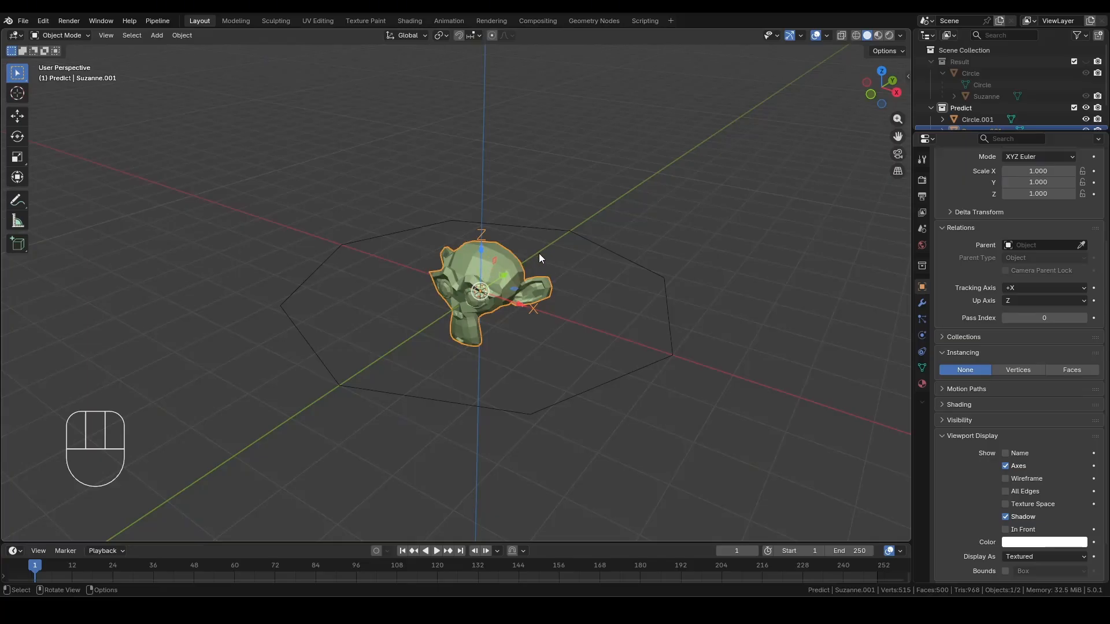
# Move the Predict monkey 4 m along the global Y axis to the circle's vertex.
pyautogui.scroll(2, 638, 223)
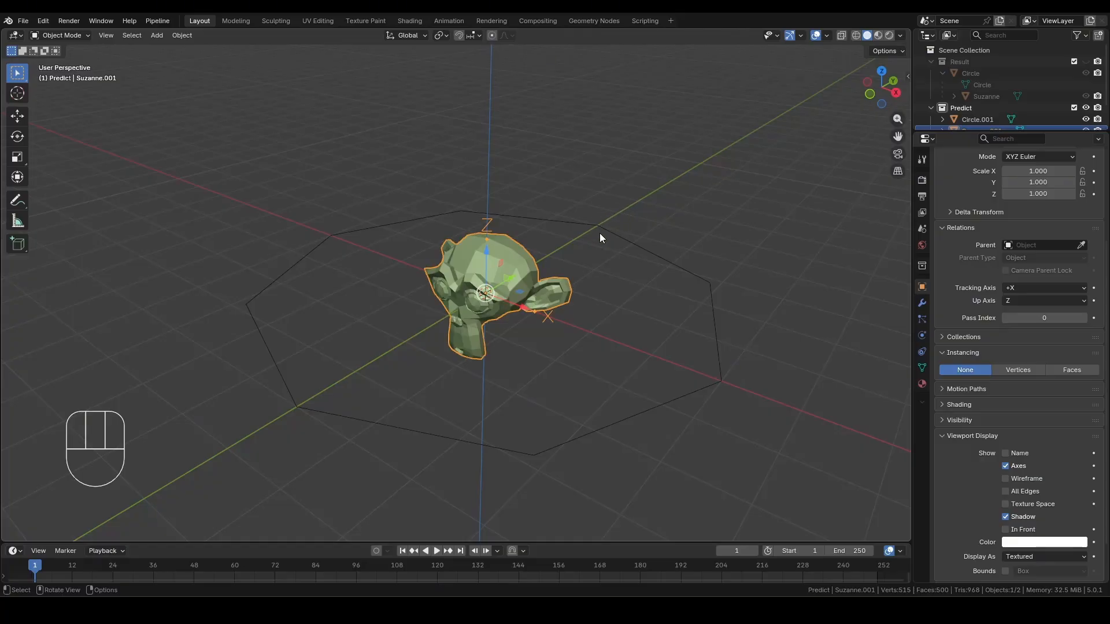
pyautogui.moveTo(571, 256)
pyautogui.mouseDown(button='middle')
pyautogui.moveTo(549, 252)
pyautogui.moveTo(557, 273)
pyautogui.mouseUp(button='middle')
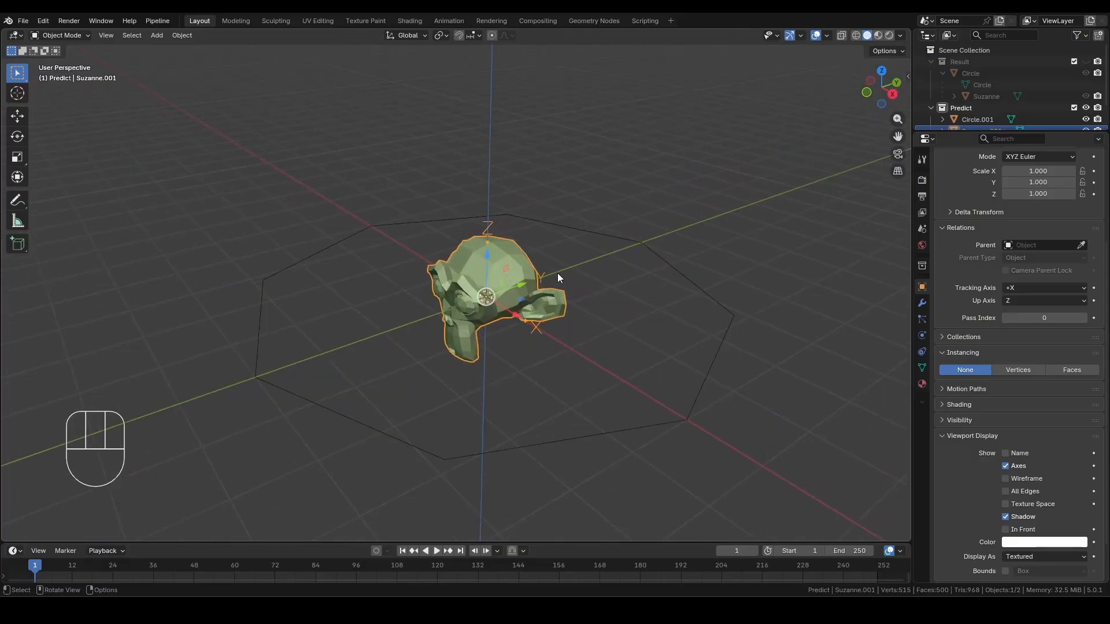
pyautogui.press('g')
pyautogui.press('y')
pyautogui.press('4')
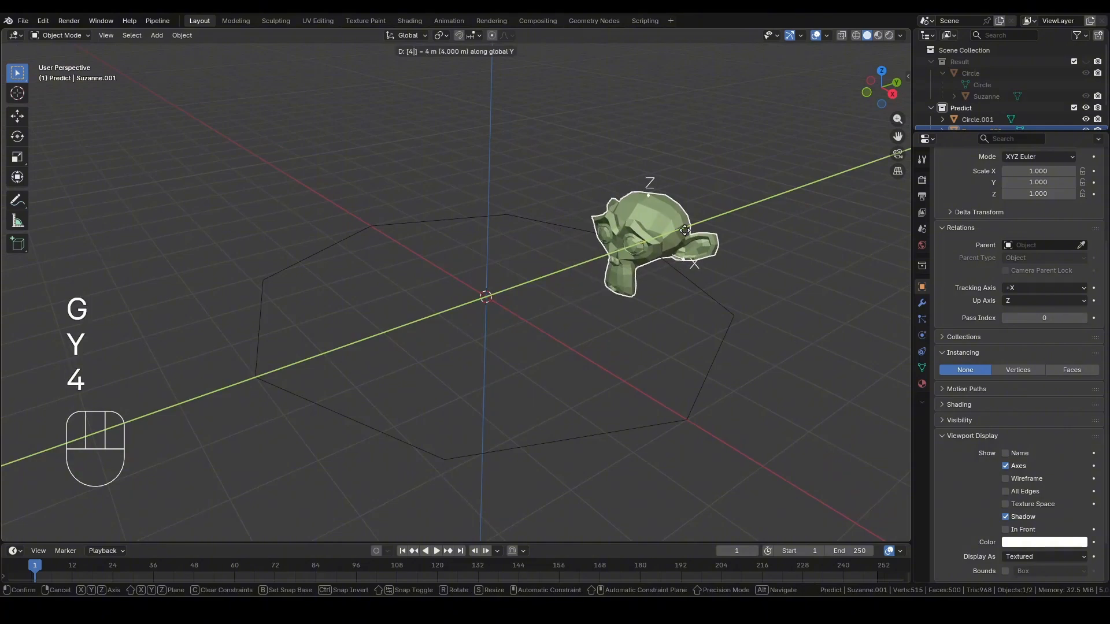
pyautogui.click(684, 230)
pyautogui.moveTo(740, 189); pyautogui.dragTo(612, 250, button='middle')
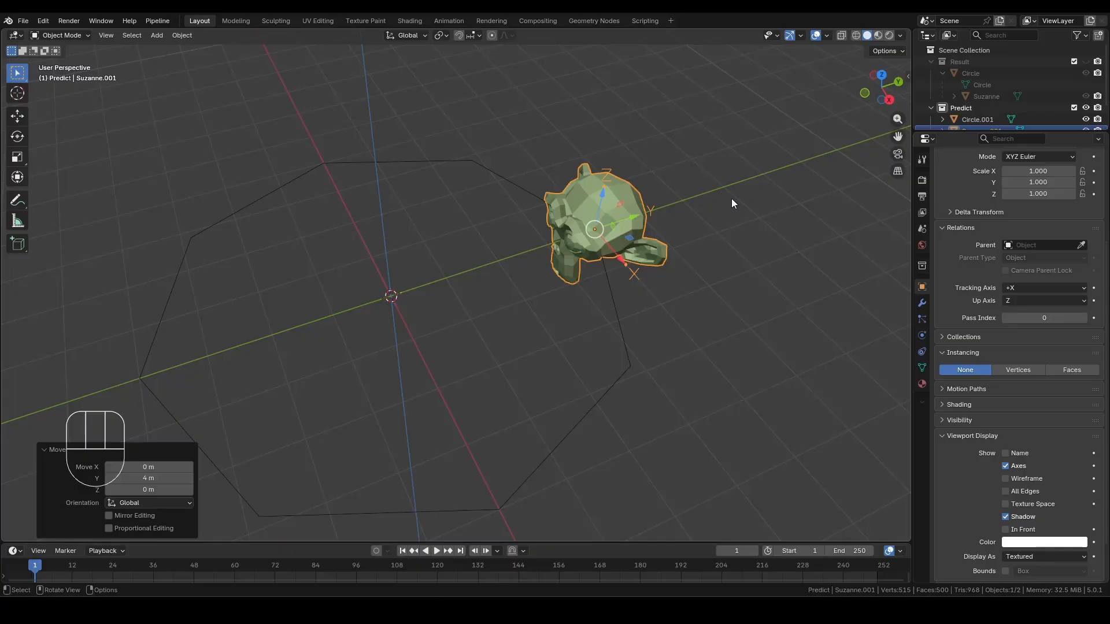
# Rotate the moved monkey 90° about the global Z axis to line up its X axis with the vertex normal.
pyautogui.press('r')
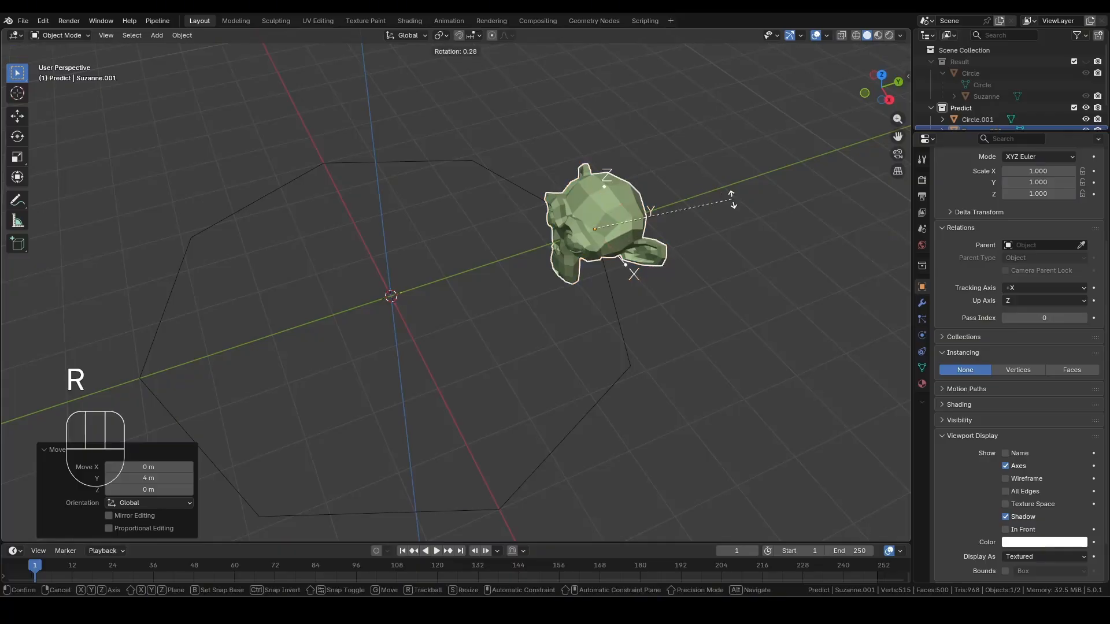
pyautogui.press('z')
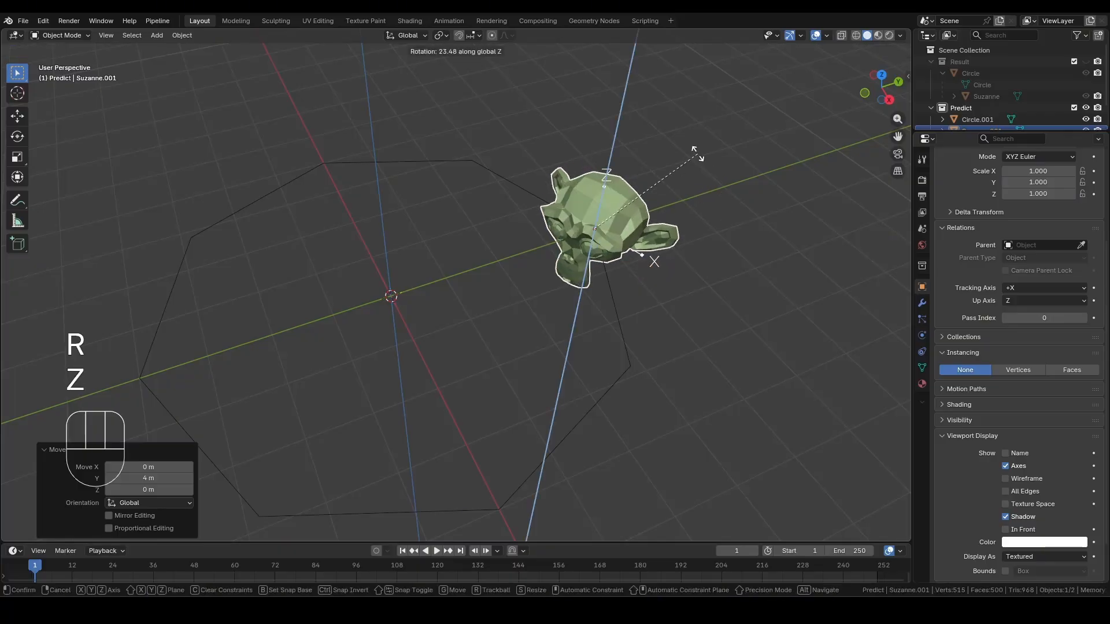
pyautogui.press('9')
pyautogui.press('0')
pyautogui.click(588, 150)
pyautogui.moveTo(588, 151); pyautogui.dragTo(634, 124, button='middle')
pyautogui.moveTo(680, 311); pyautogui.dragTo(766, 323, button='middle')
# Lengthen the displayed vertex normals of the Predict circle further in Edit Mode and return to Object Mode.
pyautogui.click(581, 360)
pyautogui.press('Tab')
pyautogui.moveTo(639, 308); pyautogui.dragTo(584, 298, button='middle')
pyautogui.click(827, 37)
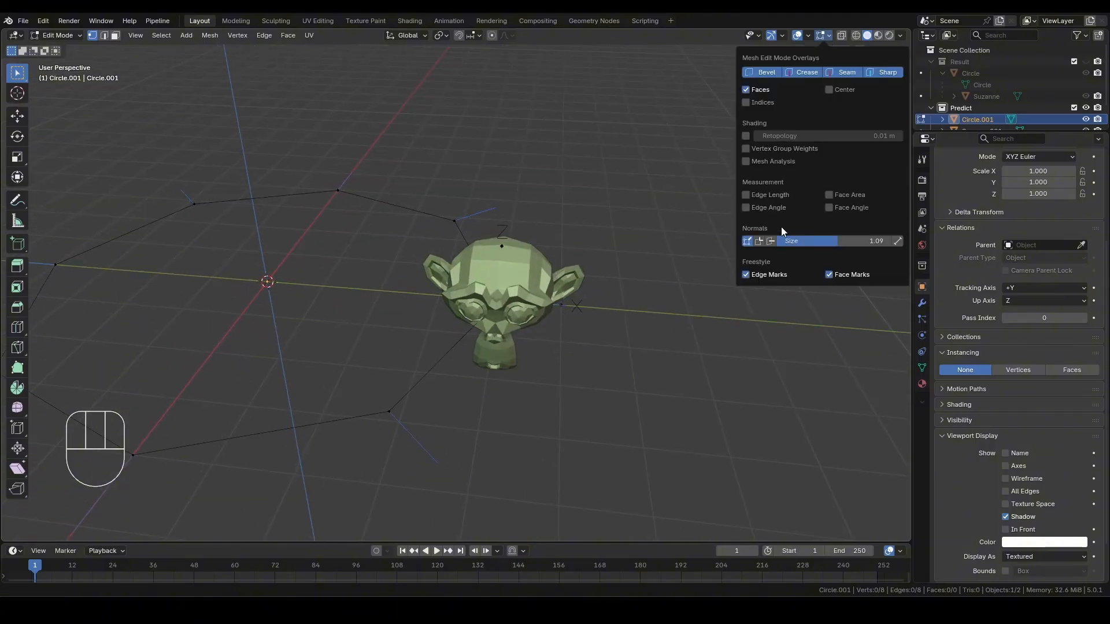
pyautogui.moveTo(830, 242); pyautogui.dragTo(891, 241)
pyautogui.click(663, 295)
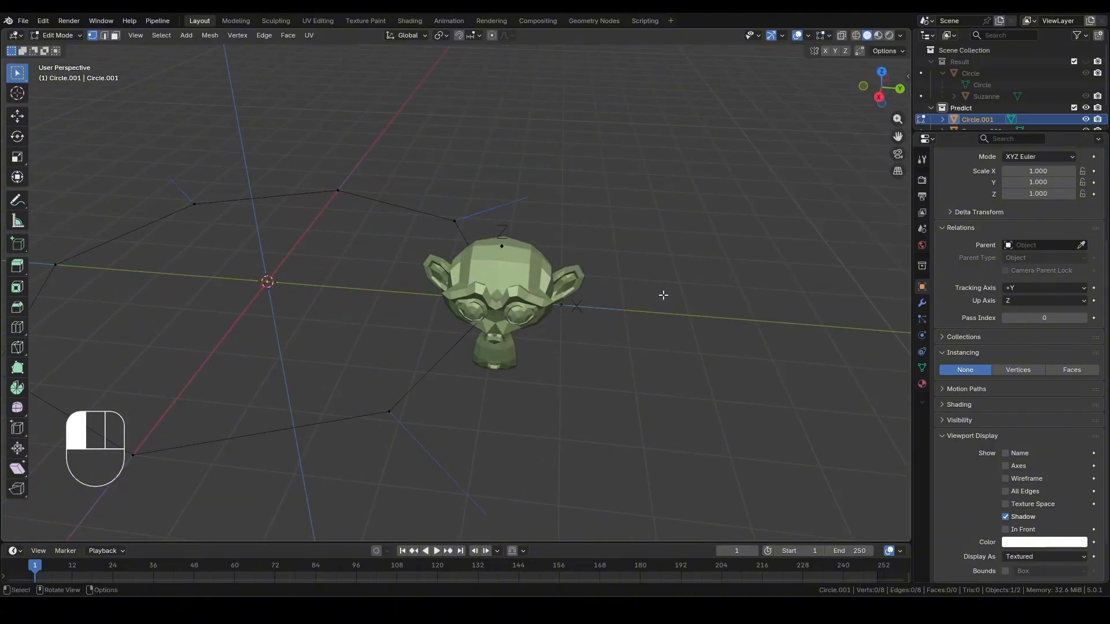
pyautogui.moveTo(663, 295); pyautogui.dragTo(689, 243, button='middle')
pyautogui.press('Tab')
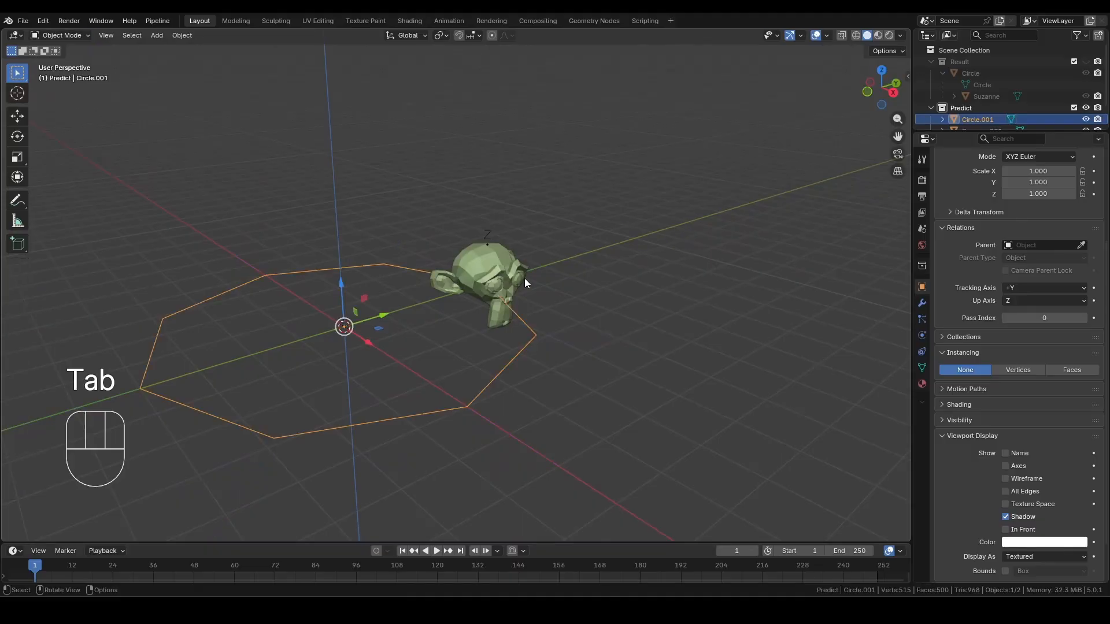
# Set the Result monkey's tracking axis to +X and show the Result collection to compare the instances with the prediction.
pyautogui.click(1055, 72)
pyautogui.click(989, 96)
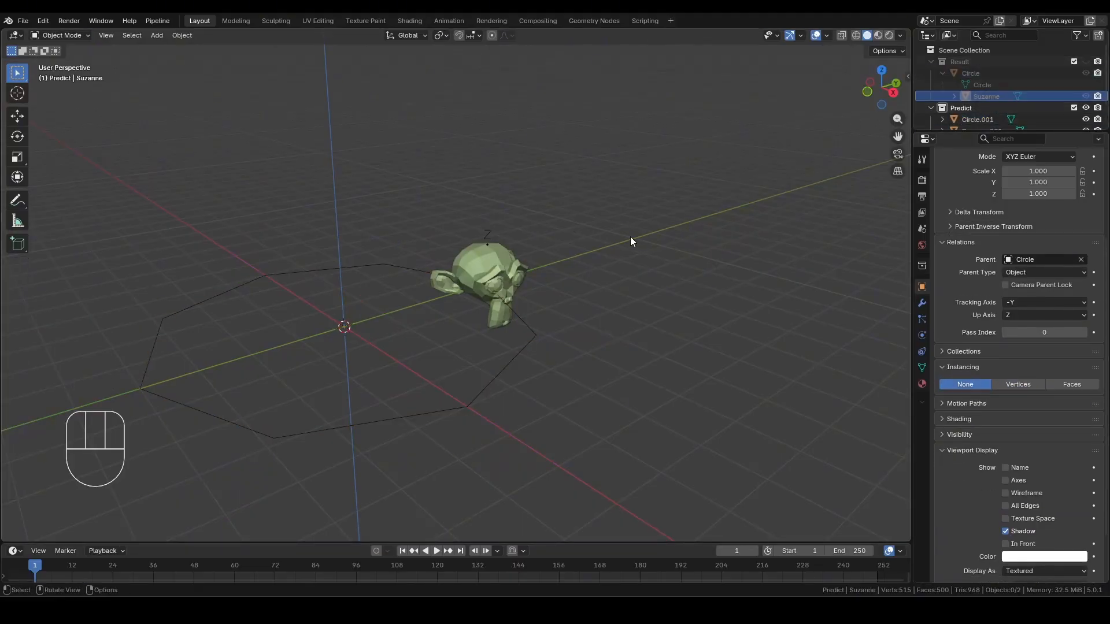
pyautogui.moveTo(1024, 301); pyautogui.dragTo(1020, 317)
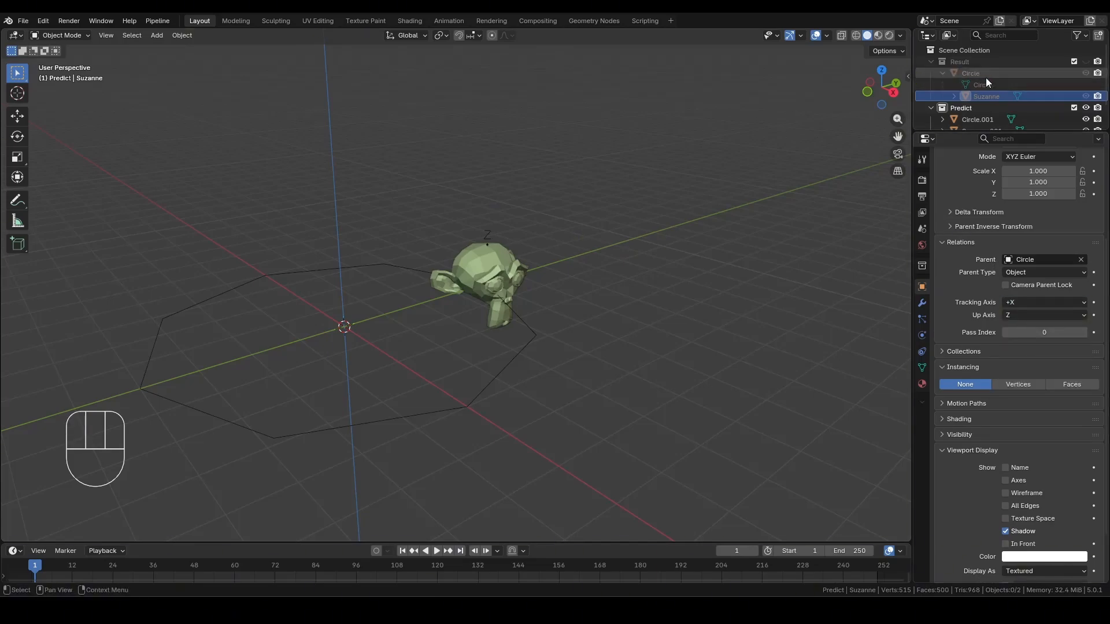
pyautogui.click(1086, 61)
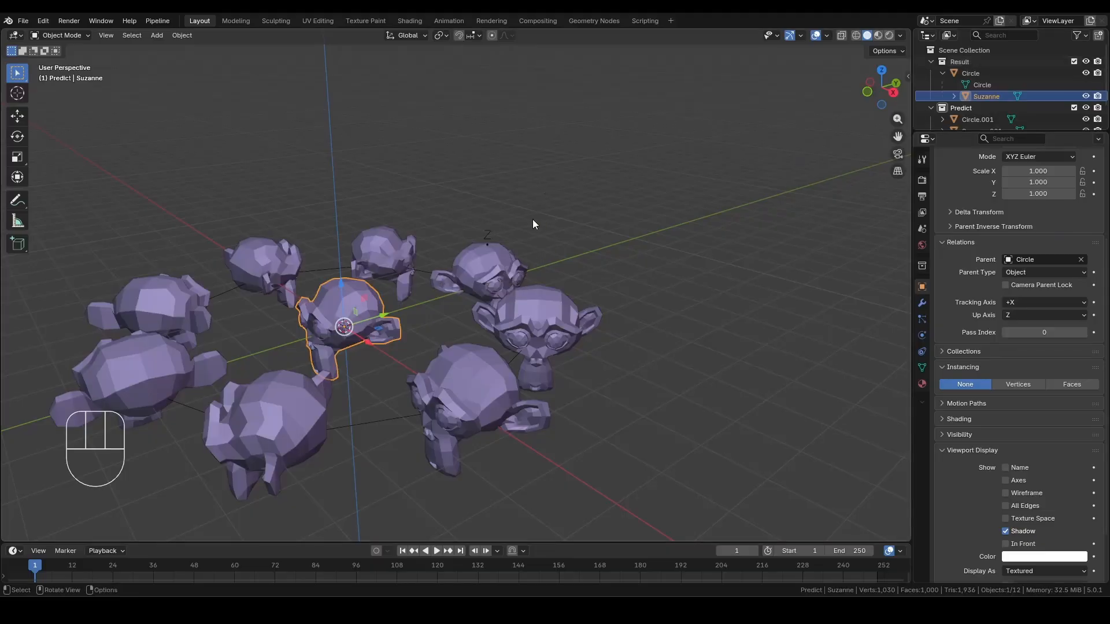
pyautogui.moveTo(532, 219); pyautogui.dragTo(439, 262, button='middle')
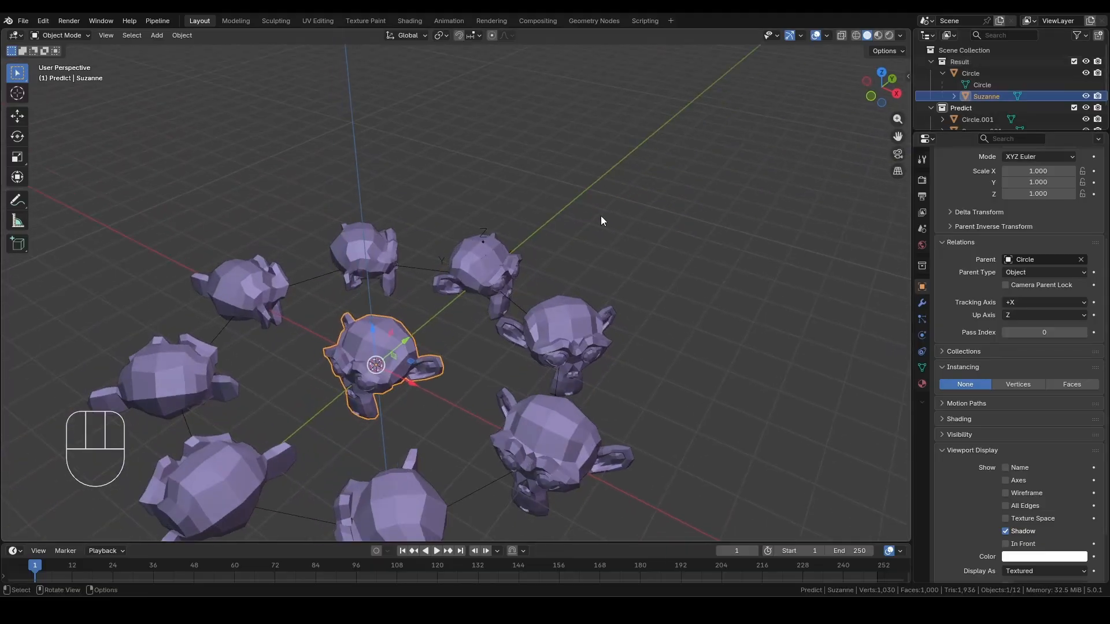
pyautogui.moveTo(601, 219); pyautogui.dragTo(694, 214, button='middle')
# Hide the Result collection and set its monkey's tracking axis to +Z.
pyautogui.click(1085, 109)
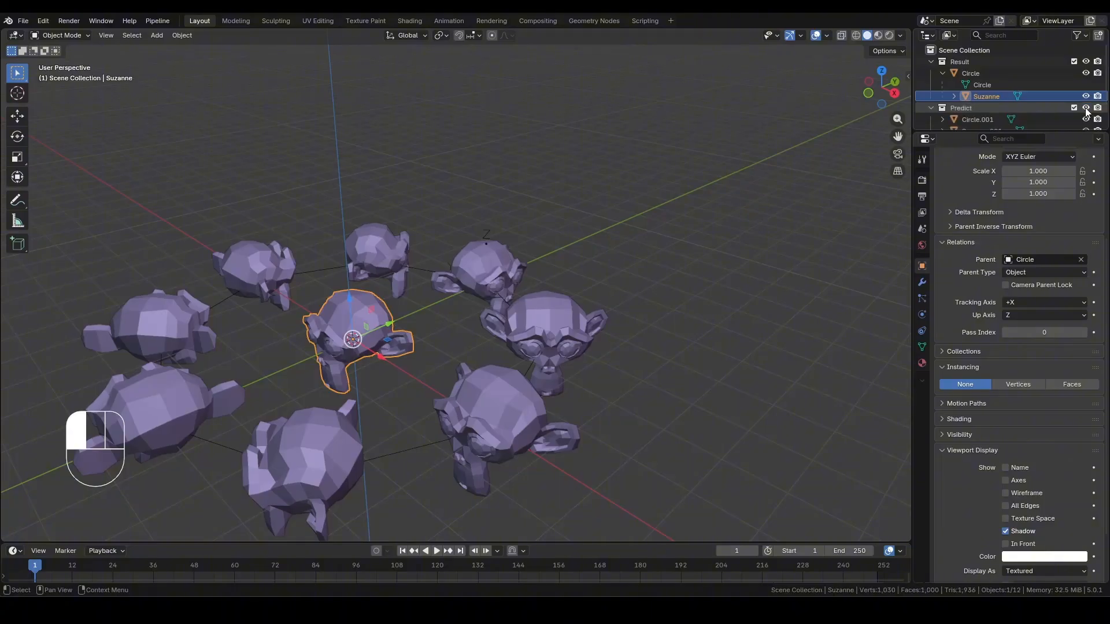
pyautogui.moveTo(572, 196); pyautogui.dragTo(568, 280, button='middle')
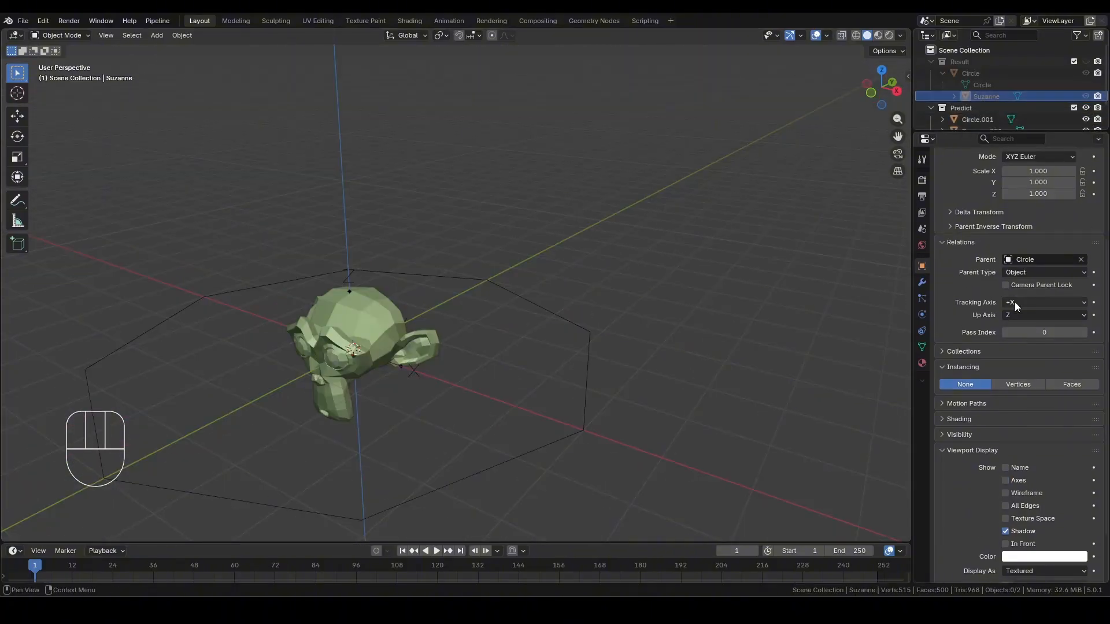
pyautogui.click(1017, 302)
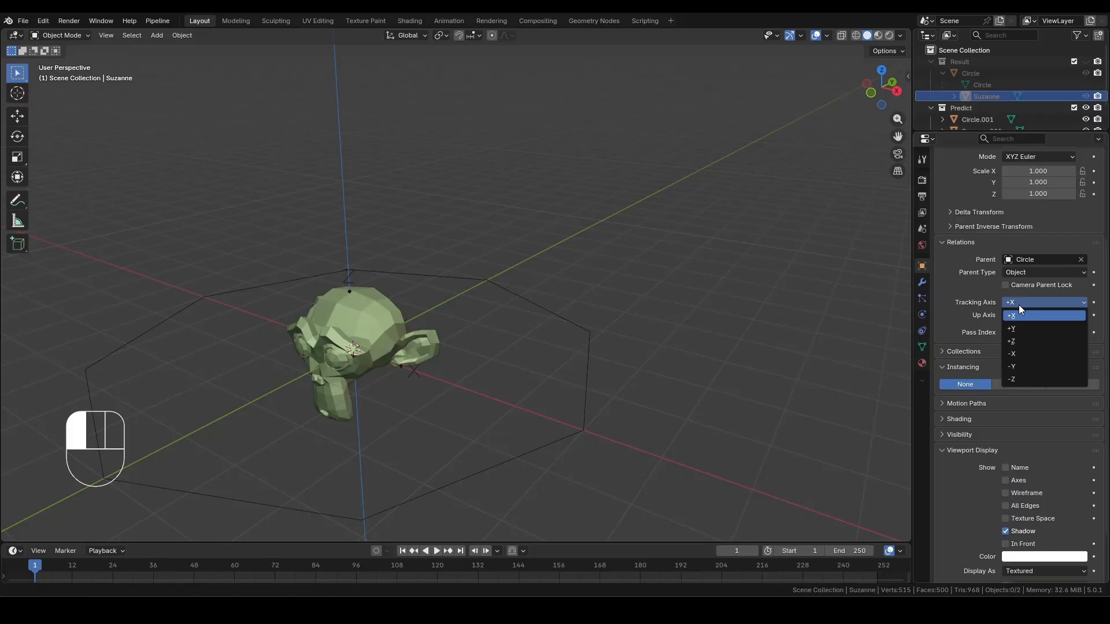
pyautogui.click(1018, 342)
# Set the Predict monkey's tracking axis to +Z and move it 4 m along the global Y axis.
pyautogui.scroll(-2, 1011, 120)
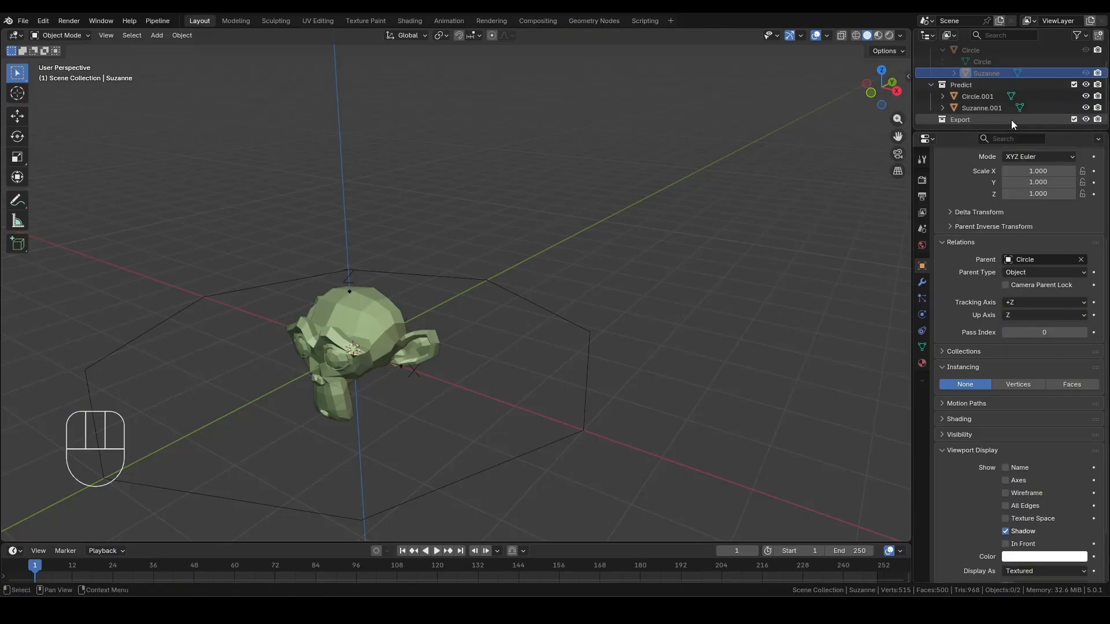
pyautogui.click(979, 109)
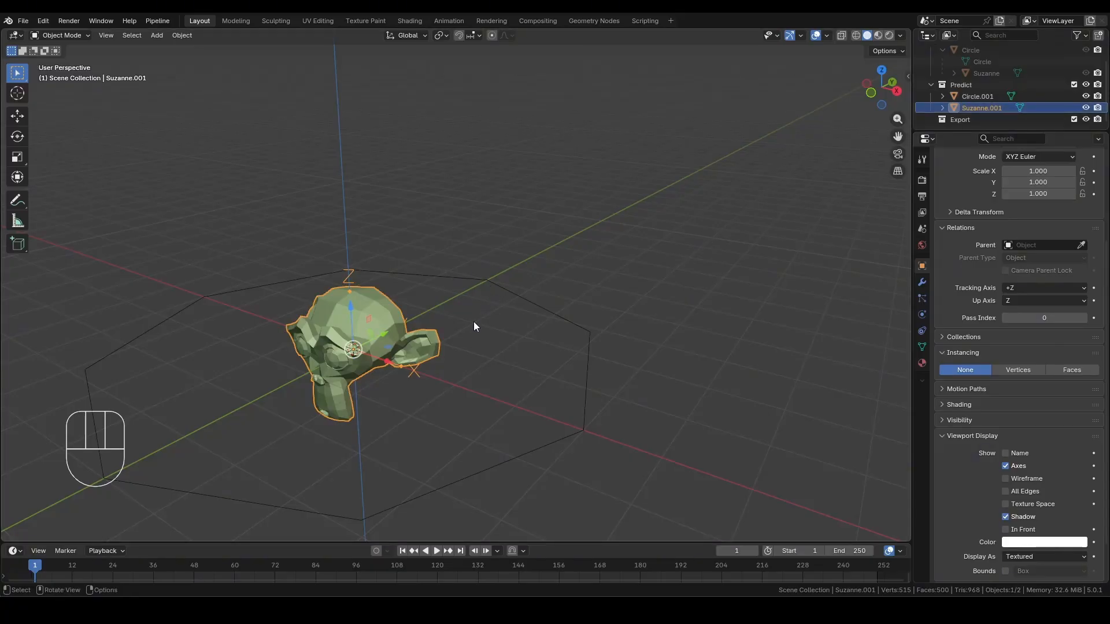
pyautogui.press('g')
pyautogui.press('y')
pyautogui.press('4')
pyautogui.click(558, 270)
pyautogui.moveTo(610, 248); pyautogui.dragTo(571, 251, button='middle')
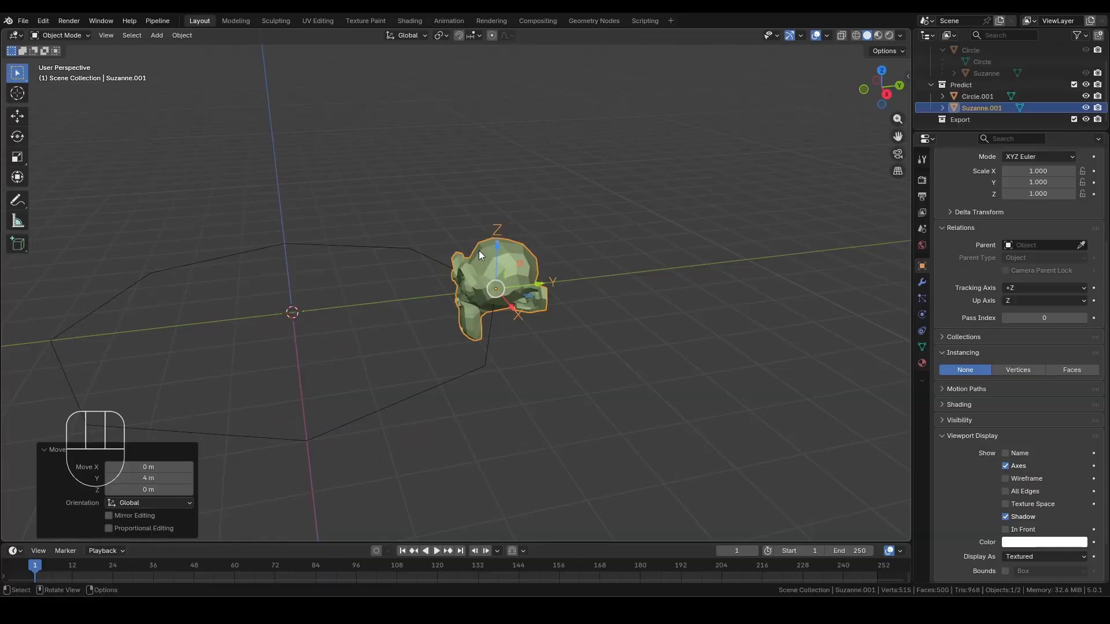
# Rotate the Predict monkey -90° about the global X axis to point its Z axis outward.
pyautogui.press('r')
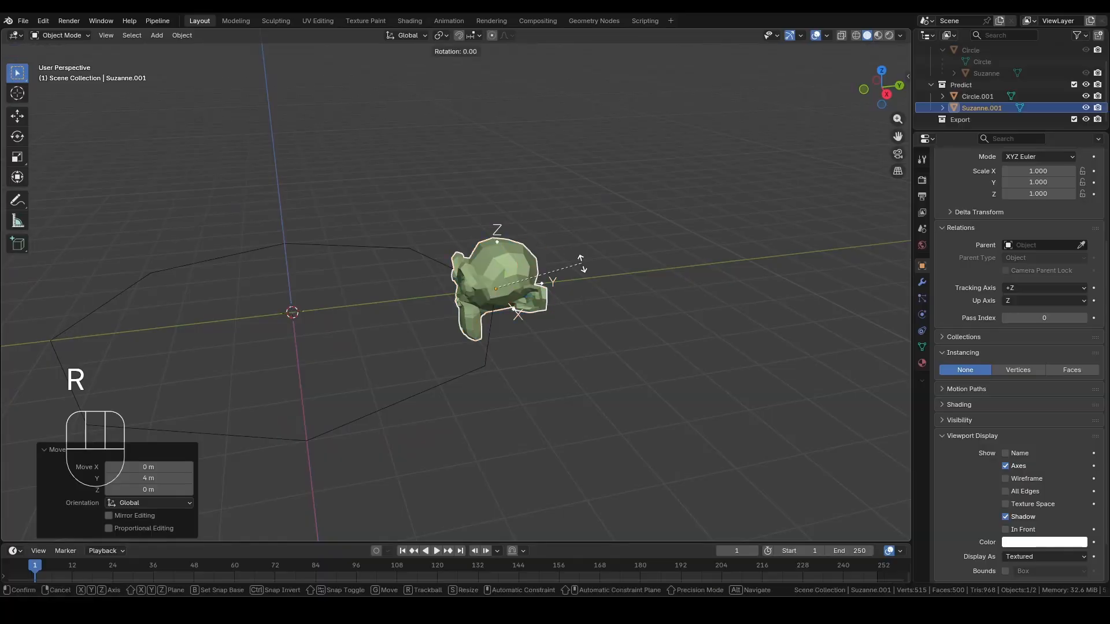
pyautogui.write('x-90')
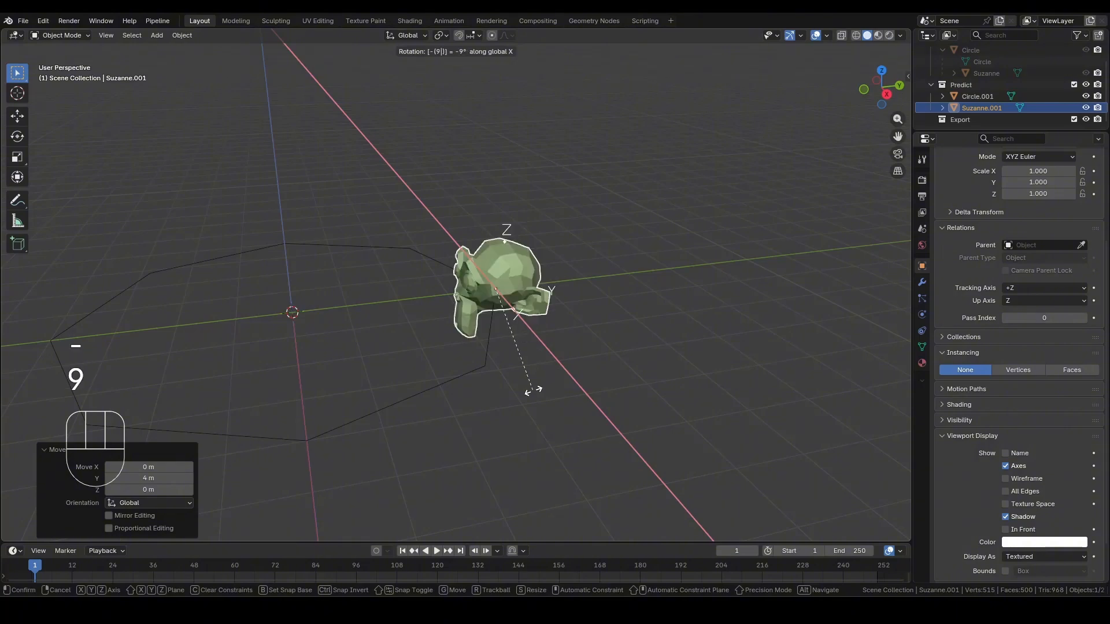
pyautogui.click(533, 391)
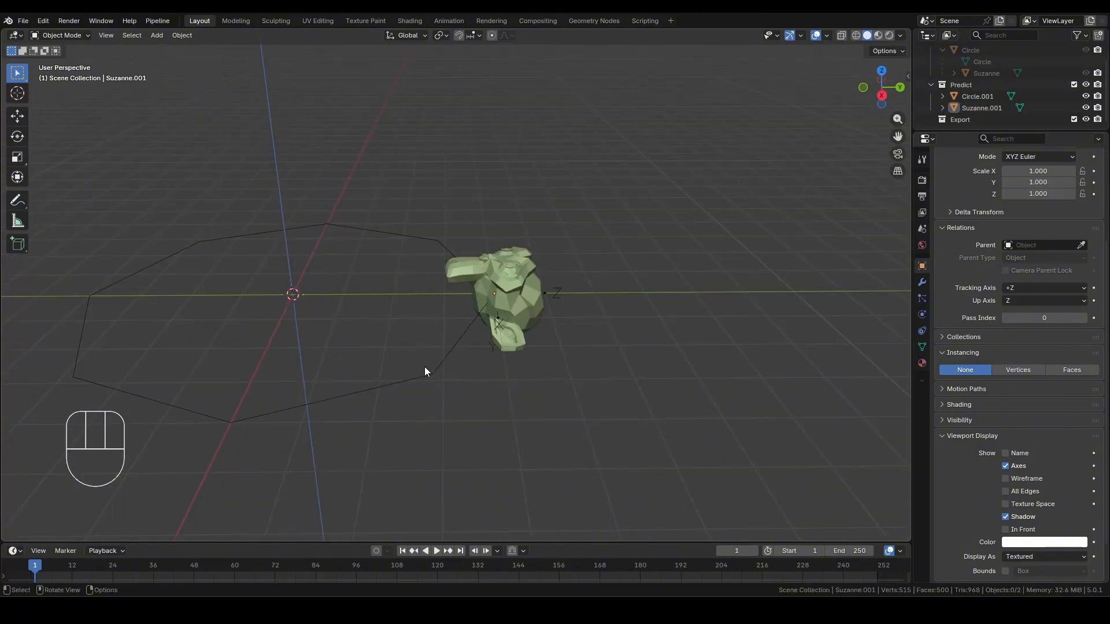
# Check the Predict circle's vertex normals in Edit Mode, and show the Result collection to compare the instances' orientation.
pyautogui.click(426, 371)
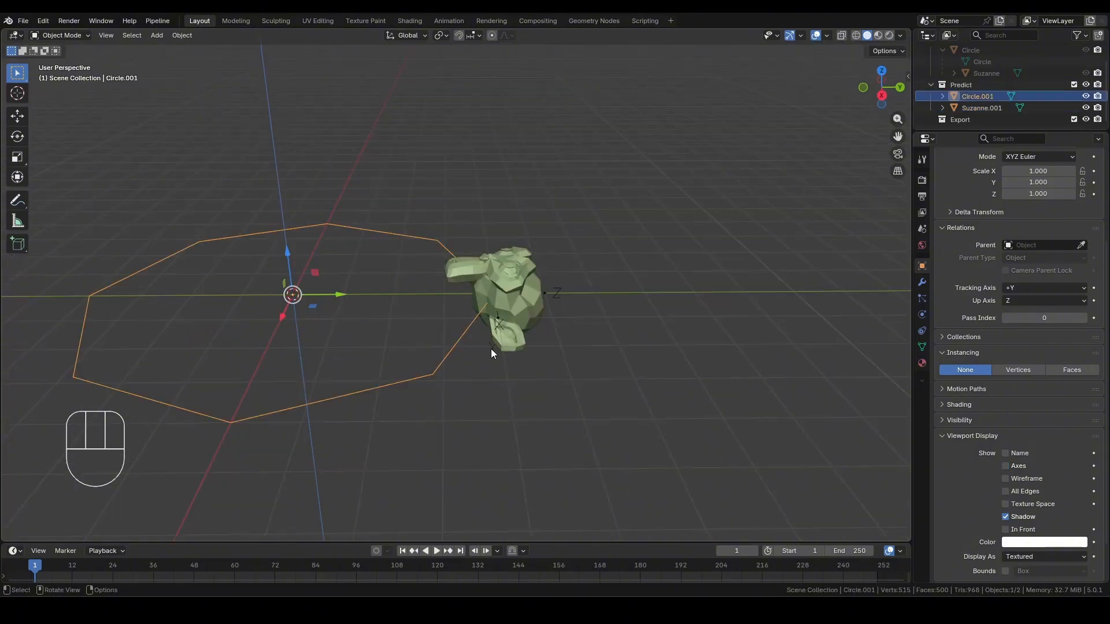
pyautogui.press('Tab')
pyautogui.moveTo(662, 262); pyautogui.dragTo(714, 216, button='middle')
pyautogui.press('Tab')
pyautogui.scroll(2, 1041, 86)
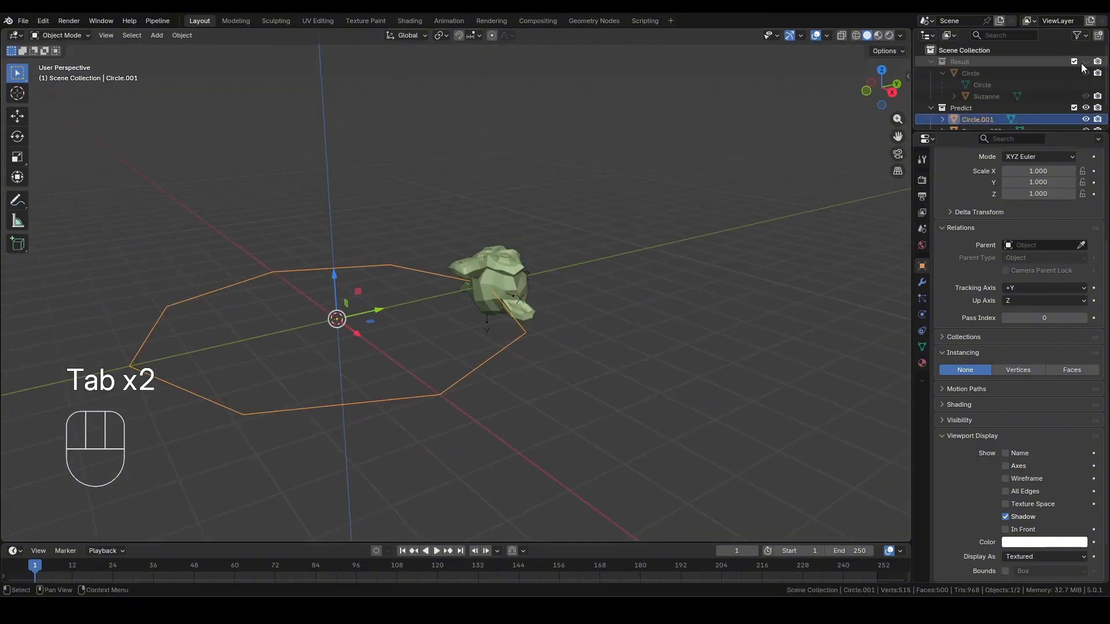
pyautogui.click(1085, 62)
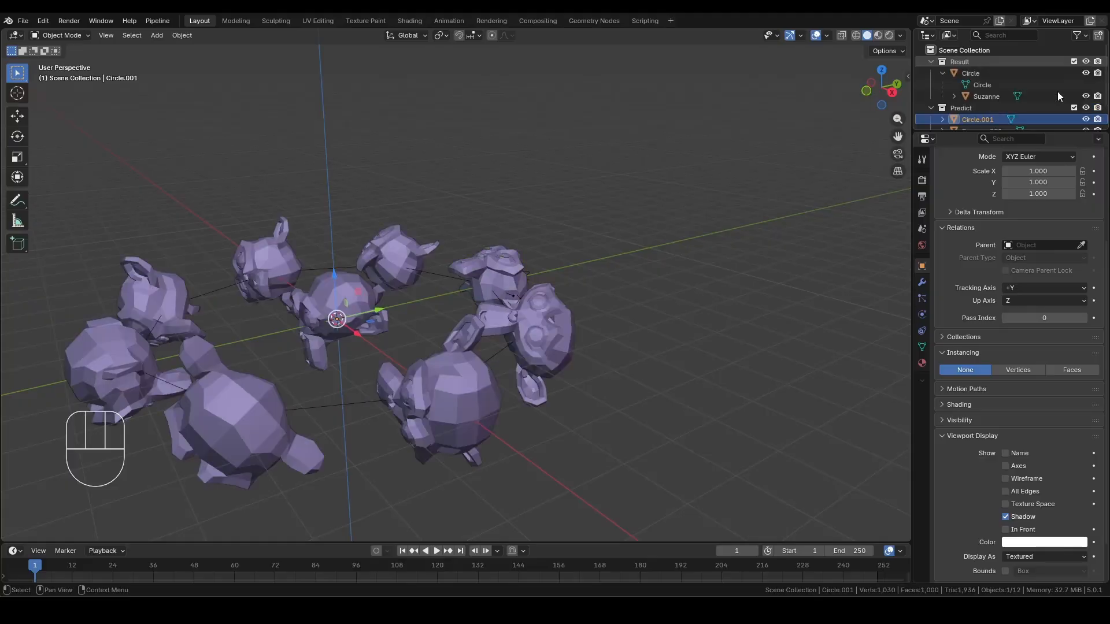
pyautogui.moveTo(636, 231); pyautogui.dragTo(536, 249, button='middle')
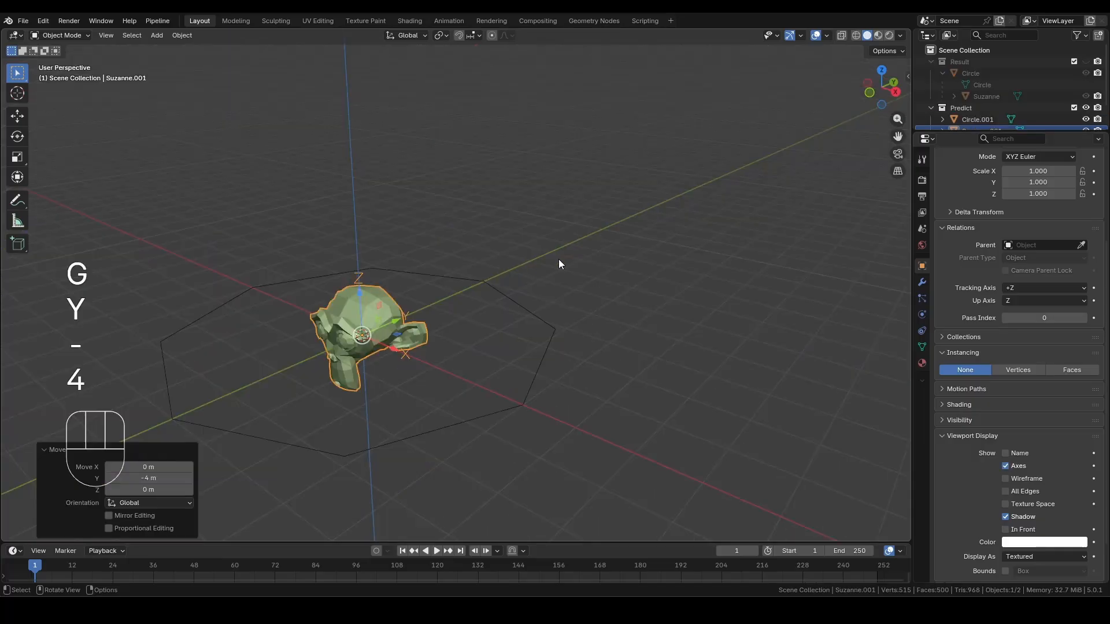
# Set the Predict monkey's up axis to Y and its tracking axis to -Z.
pyautogui.keyDown('shift'); pyautogui.moveTo(558, 259); pyautogui.dragTo(607, 238, button='middle'); pyautogui.keyUp('shift')
pyautogui.click(1022, 300)
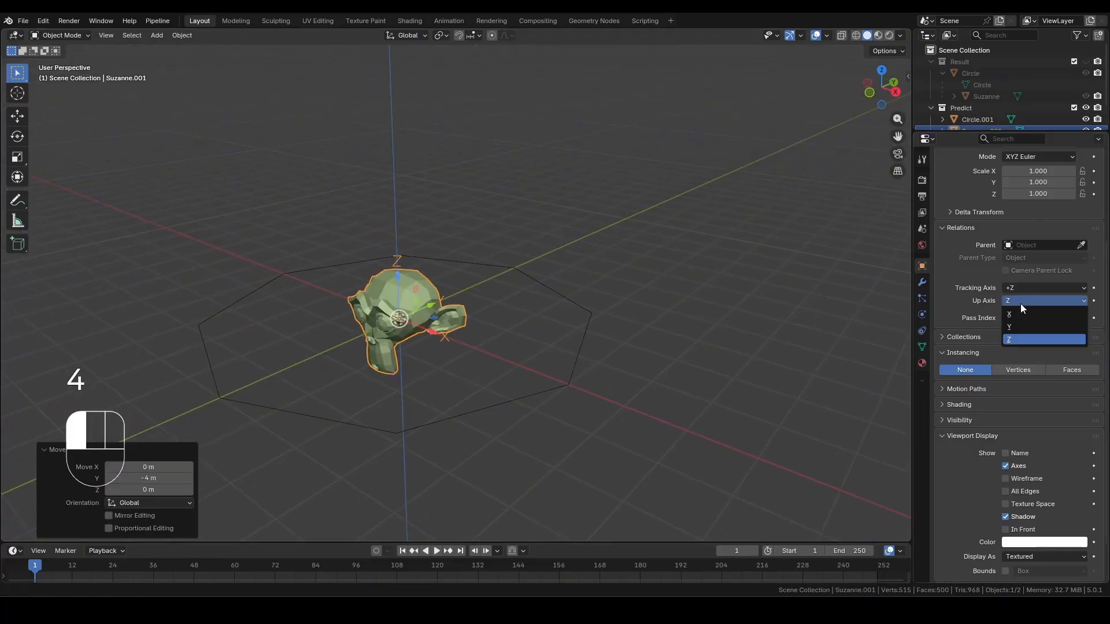
pyautogui.click(1021, 324)
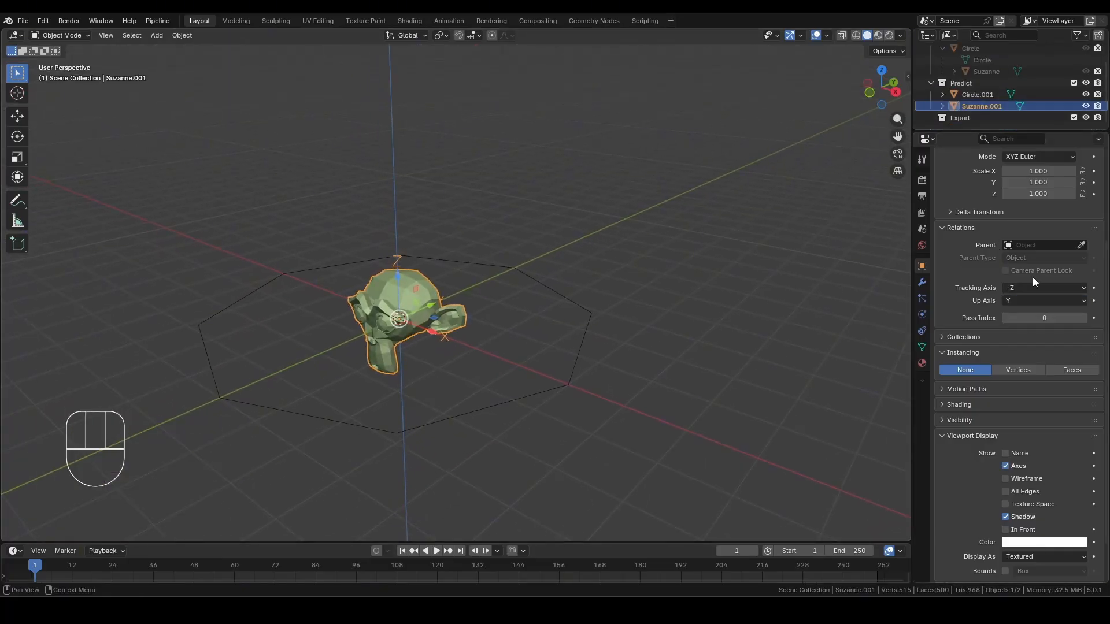
pyautogui.moveTo(1032, 287); pyautogui.dragTo(1021, 364)
pyautogui.scroll(2, 510, 240)
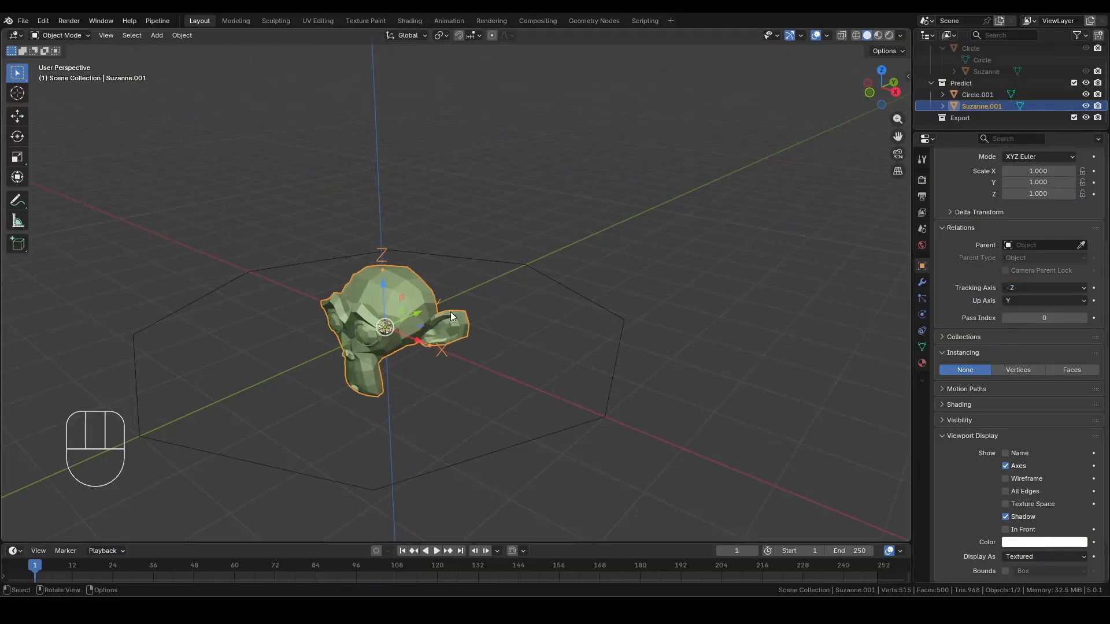
pyautogui.moveTo(449, 311); pyautogui.dragTo(402, 328, button='middle')
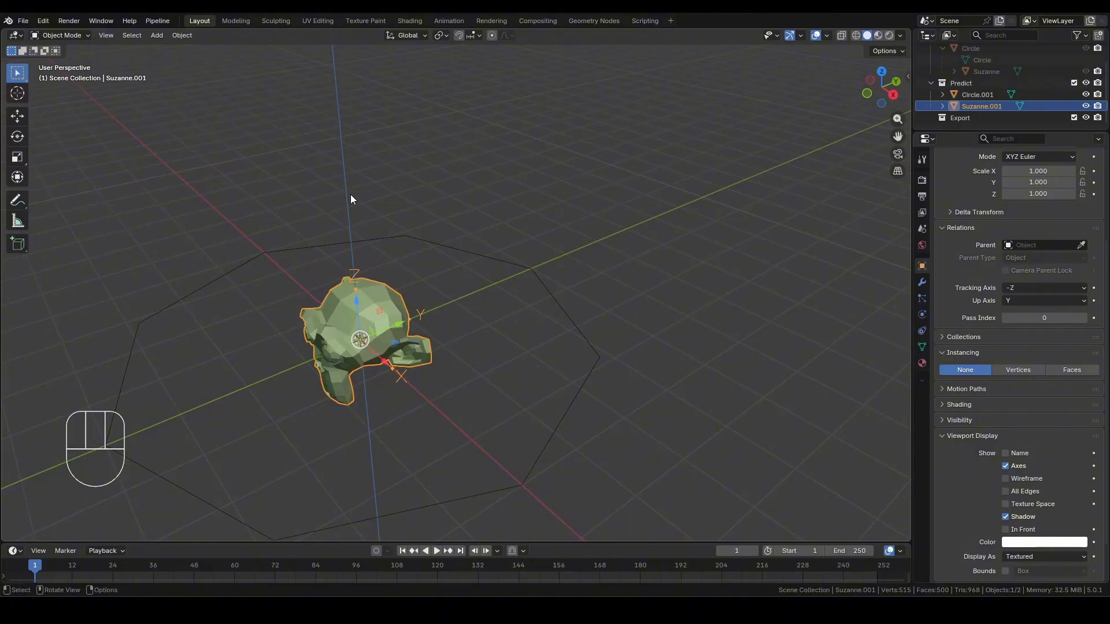
# Rotate the Predict monkey 90° about the global X axis so its Y axis points up.
pyautogui.moveTo(456, 271); pyautogui.dragTo(508, 255, button='middle')
pyautogui.press('r')
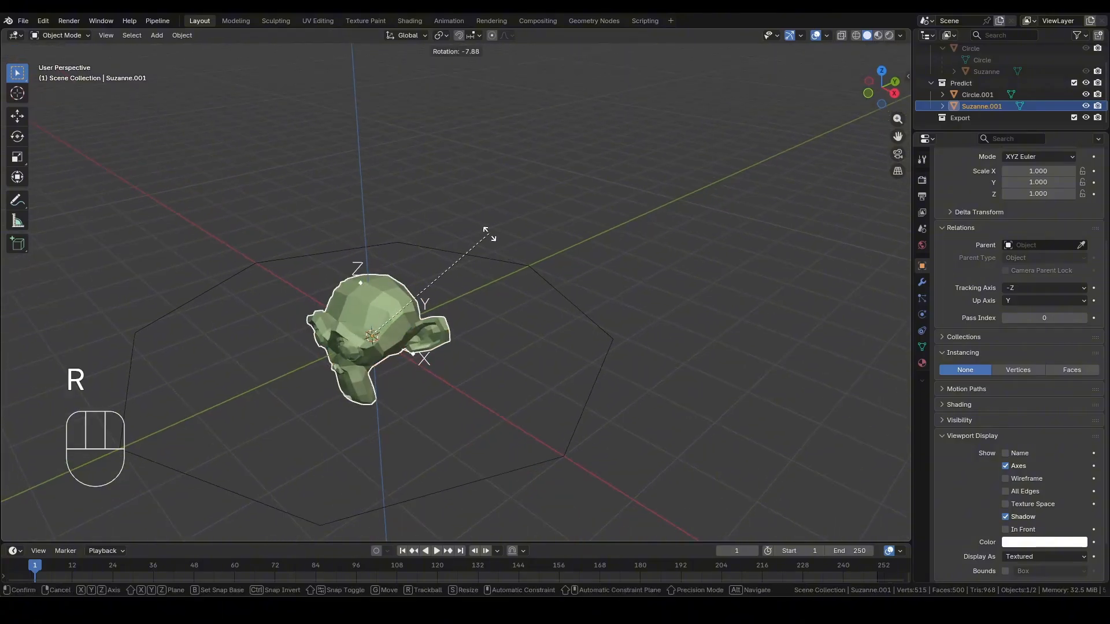
pyautogui.write('x90')
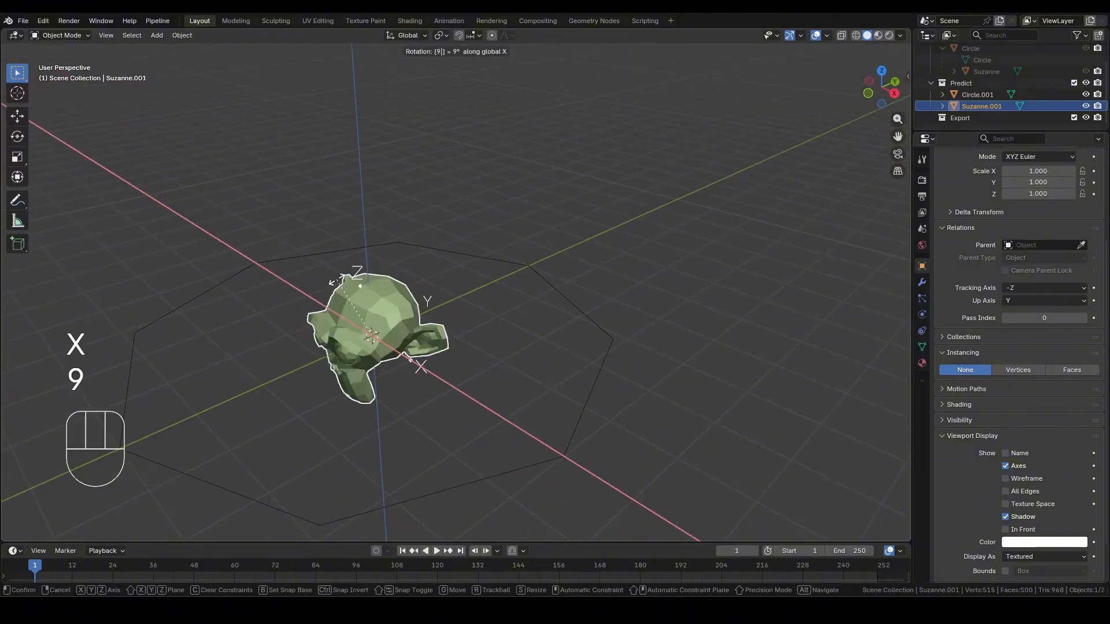
pyautogui.click(339, 284)
pyautogui.keyDown('shift'); pyautogui.moveTo(340, 284); pyautogui.dragTo(560, 247, button='middle'); pyautogui.keyUp('shift')
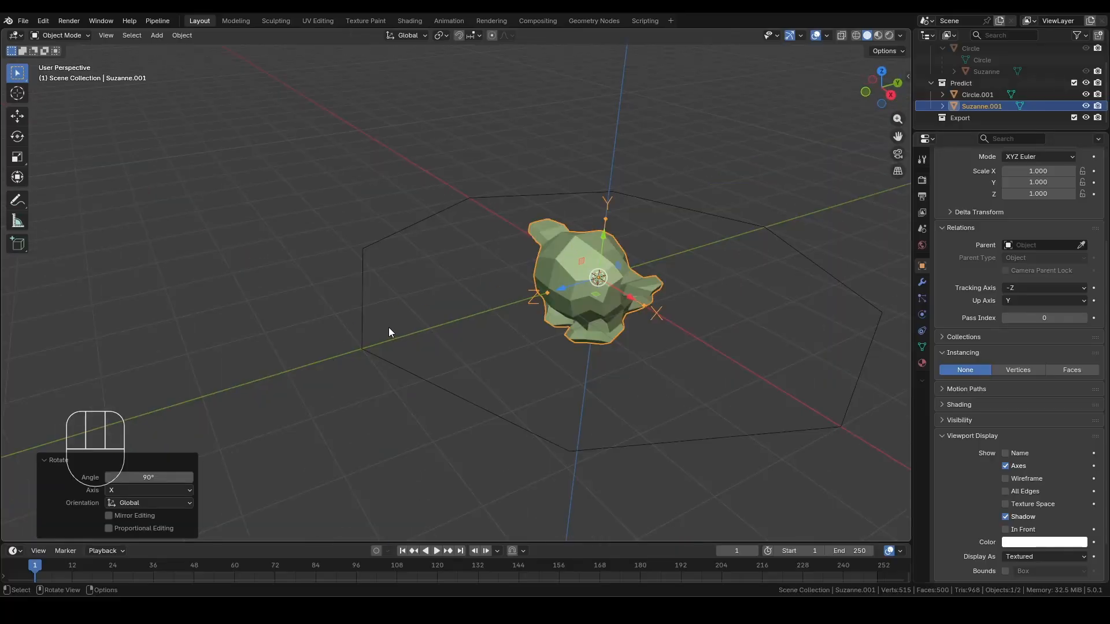
# Move the Predict monkey -4 m along the global Y axis onto the circle's vertex.
pyautogui.press('g')
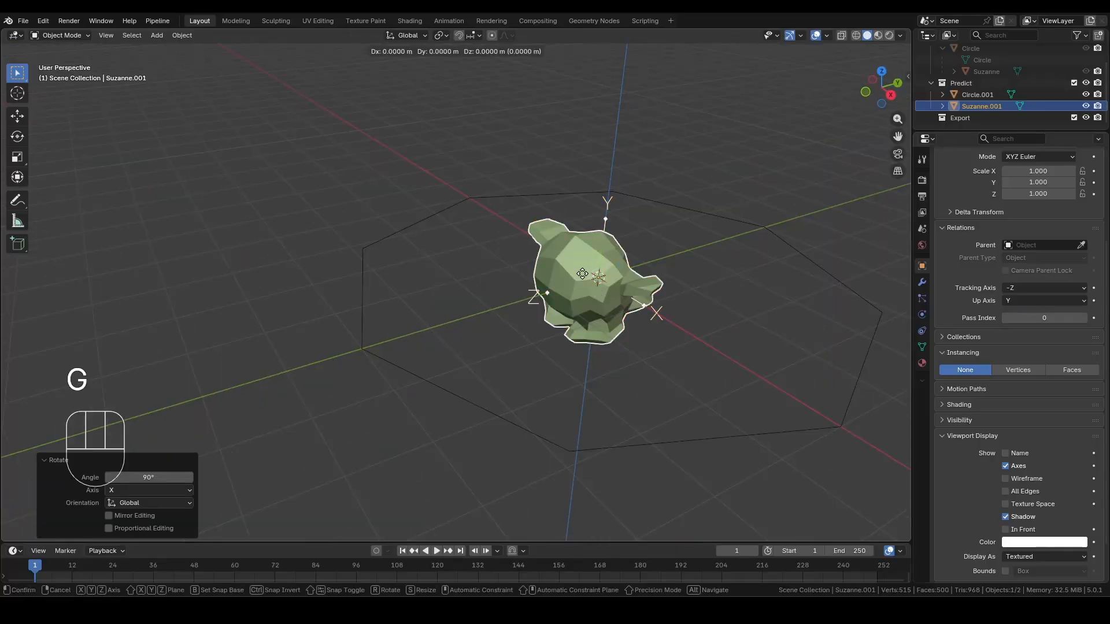
pyautogui.press('y')
pyautogui.press('-')
pyautogui.write('4')
pyautogui.click(363, 313)
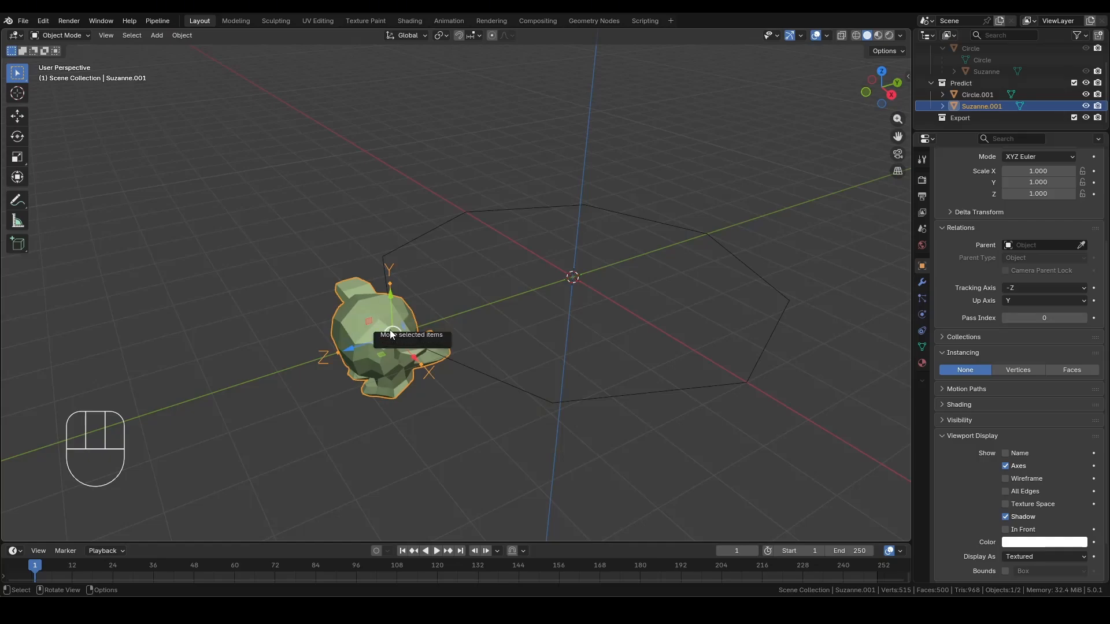
# Check the direction of the Predict circle's vertex normals in Edit Mode, and return to Object Mode.
pyautogui.click(465, 361)
pyautogui.press('Tab')
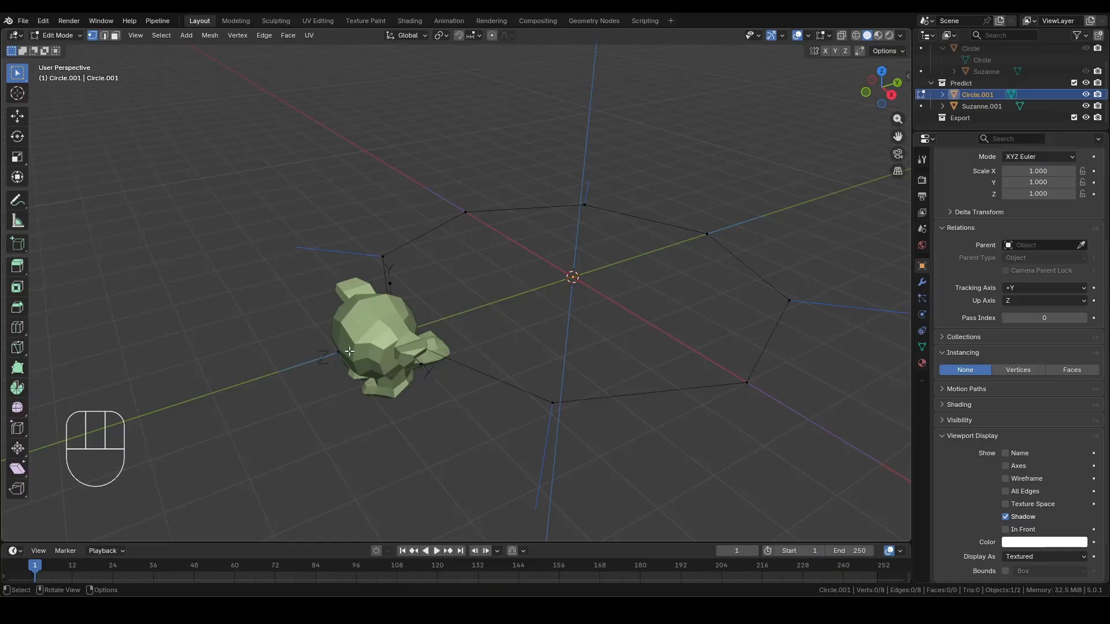
pyautogui.press('Tab')
# Rotate the Predict monkey 180° about the global Z axis so its -Z axis points outward.
pyautogui.click(397, 333)
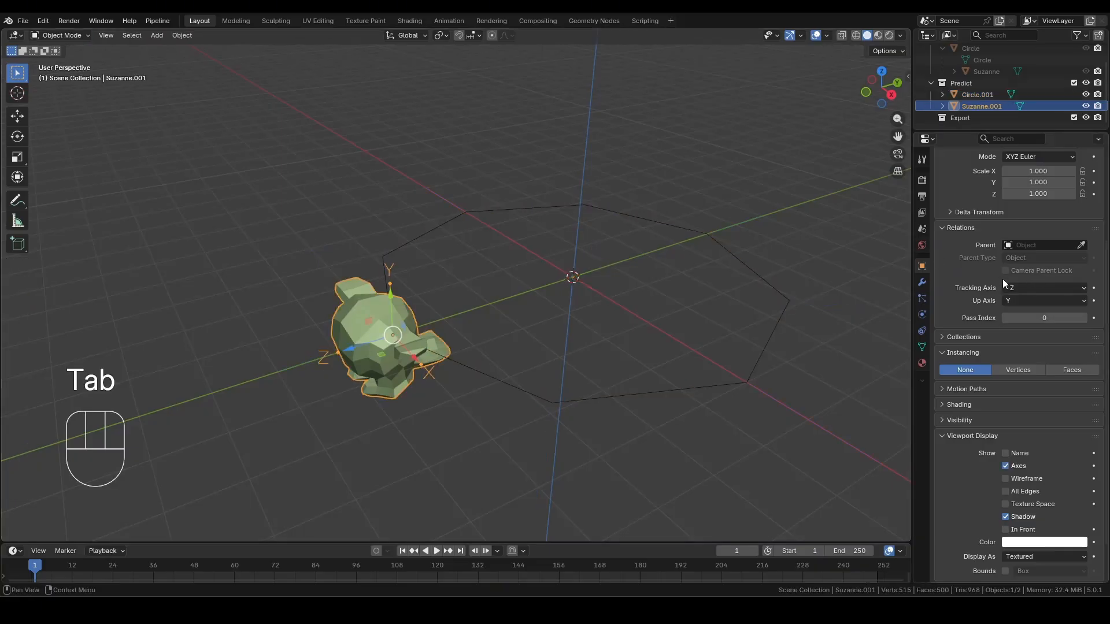
pyautogui.press('r')
pyautogui.press('z')
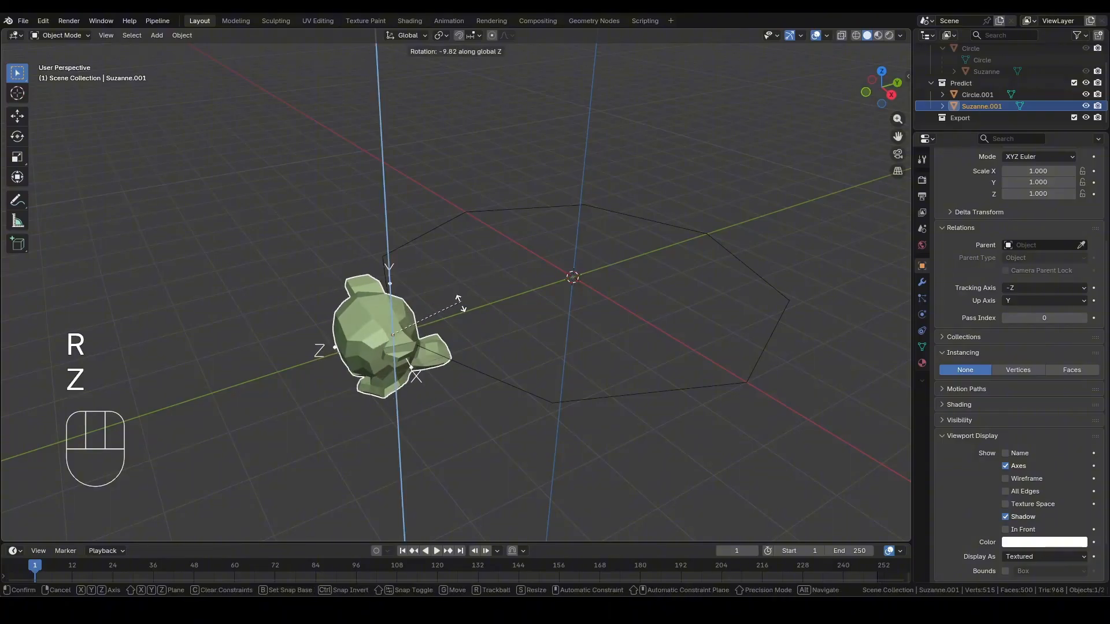
pyautogui.press('1')
pyautogui.press('8')
pyautogui.press('0')
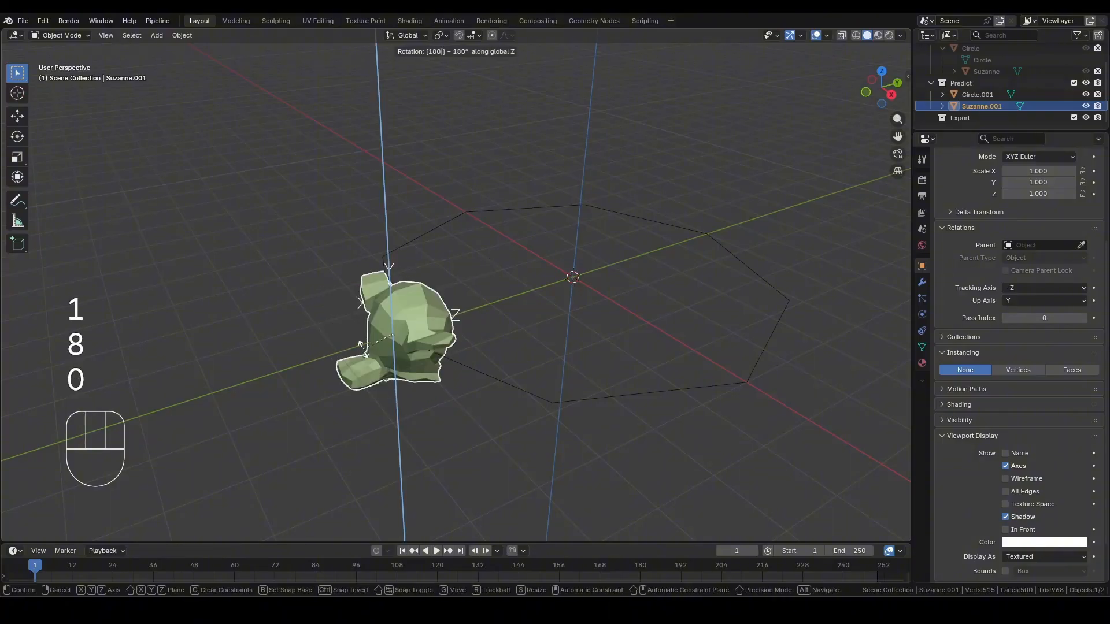
pyautogui.click(287, 297)
pyautogui.click(286, 297)
pyautogui.click(390, 341)
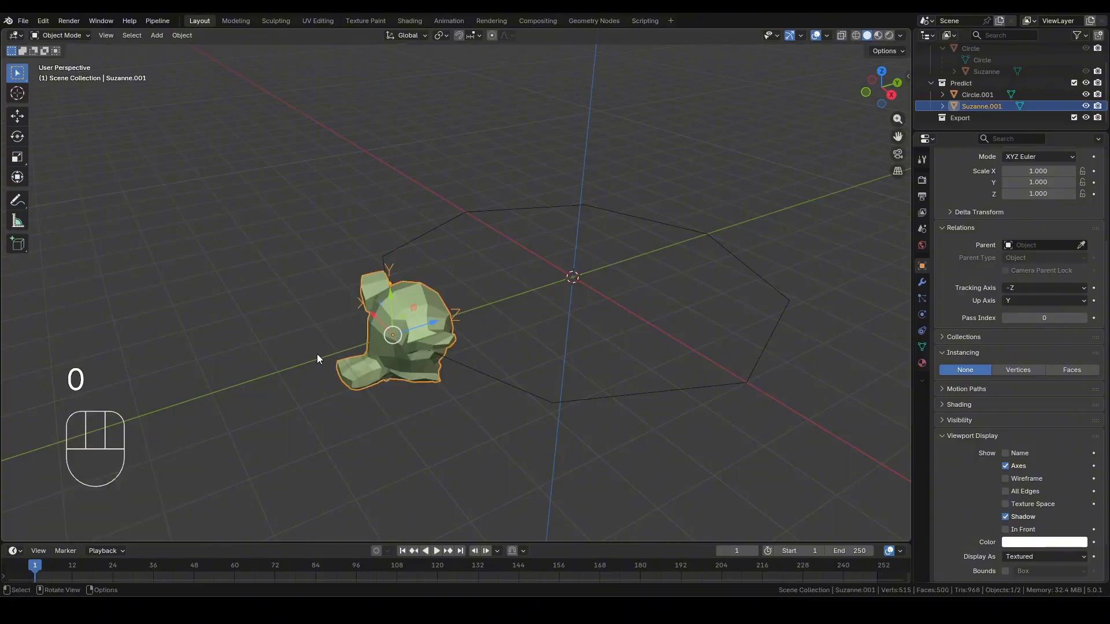
# Check the Result monkey's tracking and up axes, and show the Result collection to compare its instances with the prediction.
pyautogui.click(986, 71)
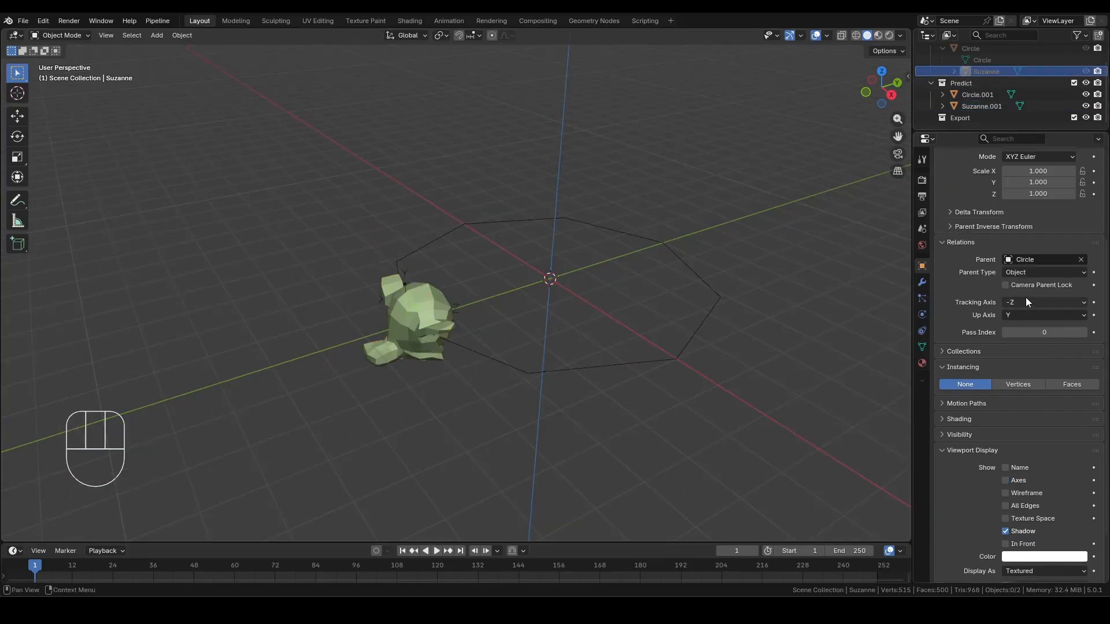
pyautogui.scroll(2, 1056, 77)
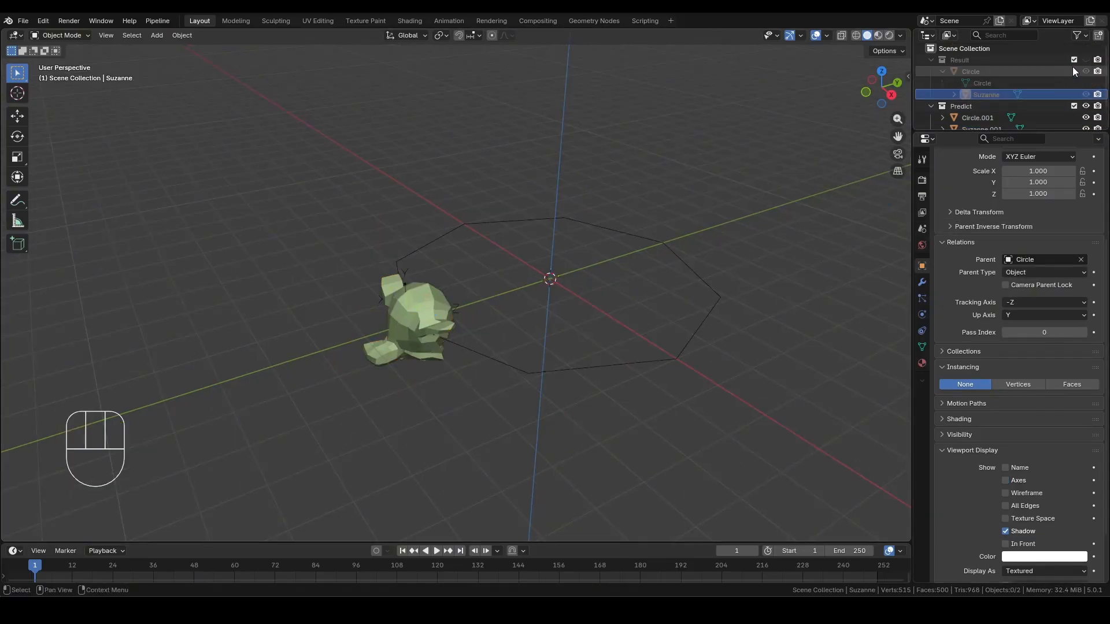
pyautogui.click(1085, 60)
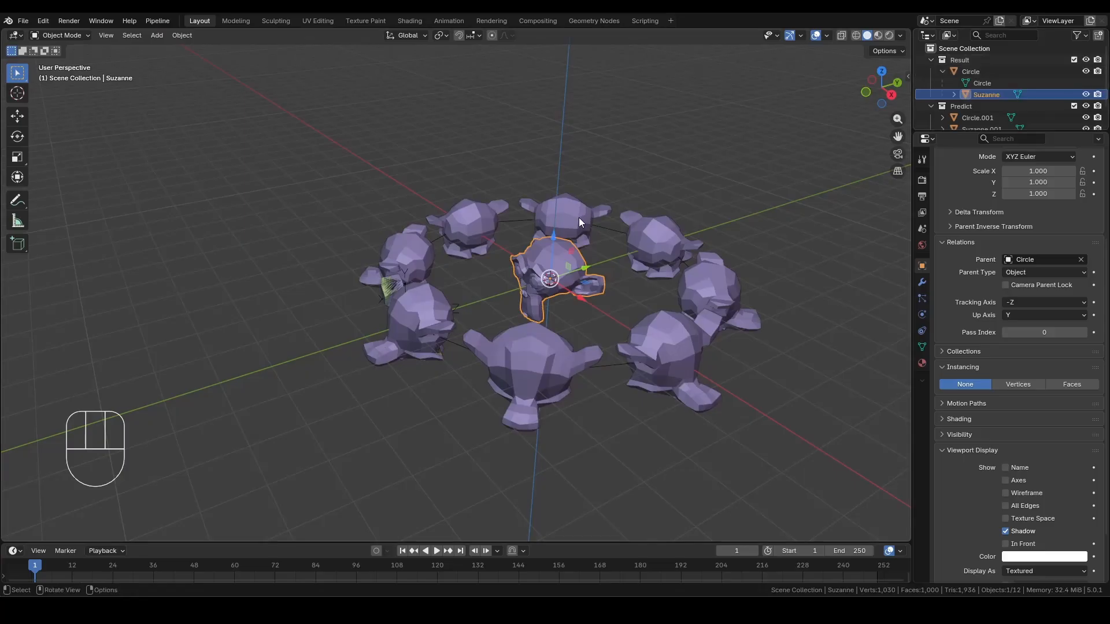
pyautogui.moveTo(373, 285); pyautogui.dragTo(568, 272, button='middle')
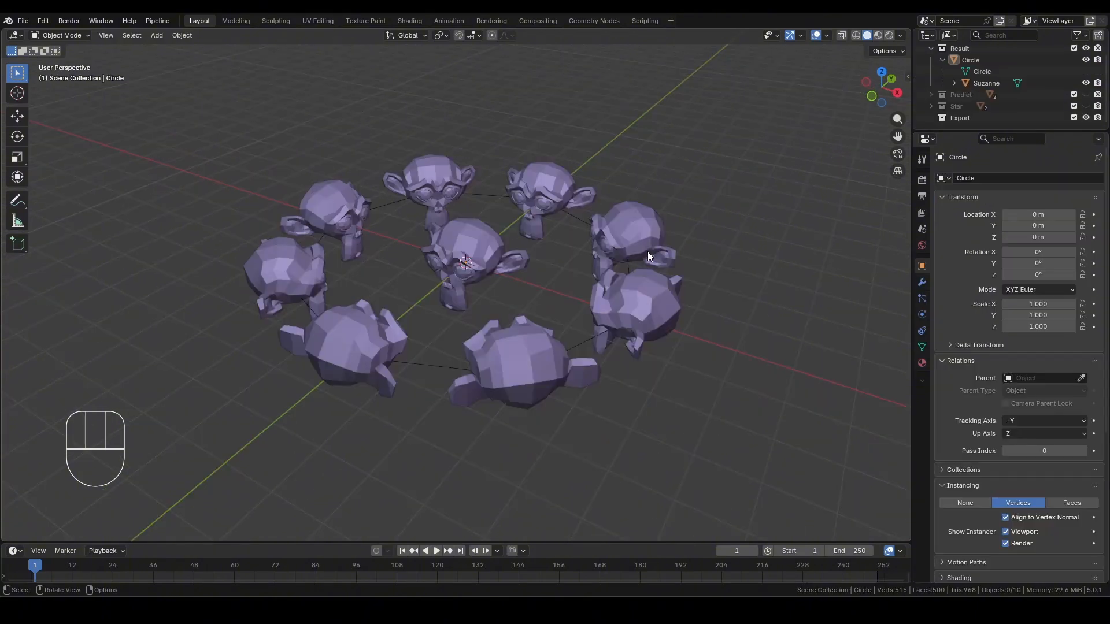
# Turn the Result circle's vertex instances into separate objects with Make Instances Real, and enlarge the Outliner to view them.
pyautogui.click(658, 263)
pyautogui.hotkey('ctrl', 'a')
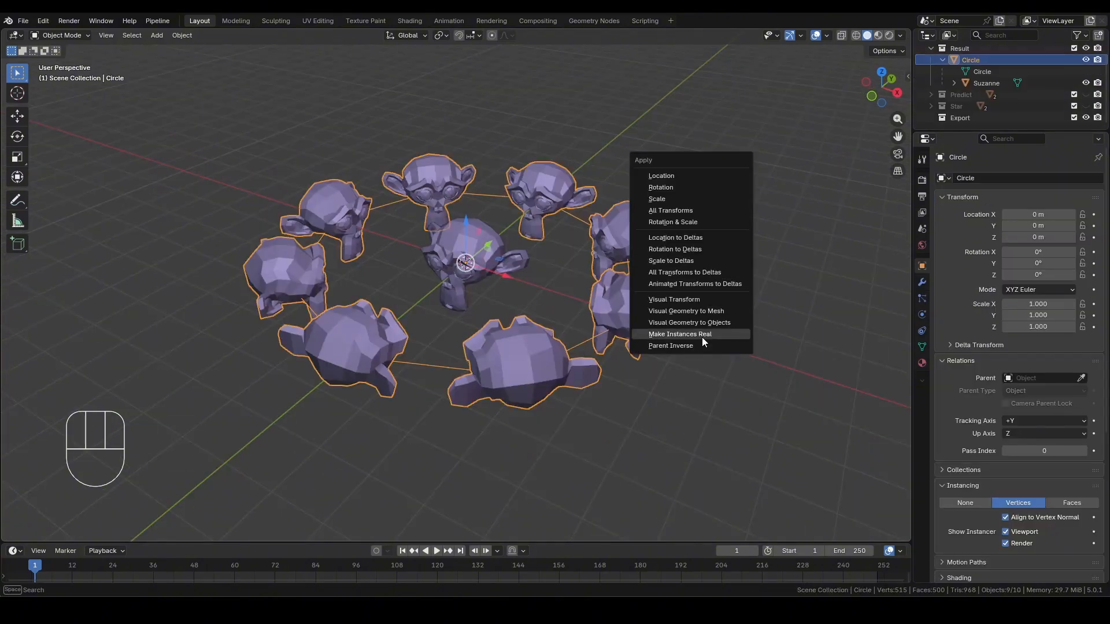
pyautogui.click(702, 337)
pyautogui.moveTo(1035, 133); pyautogui.dragTo(1020, 239)
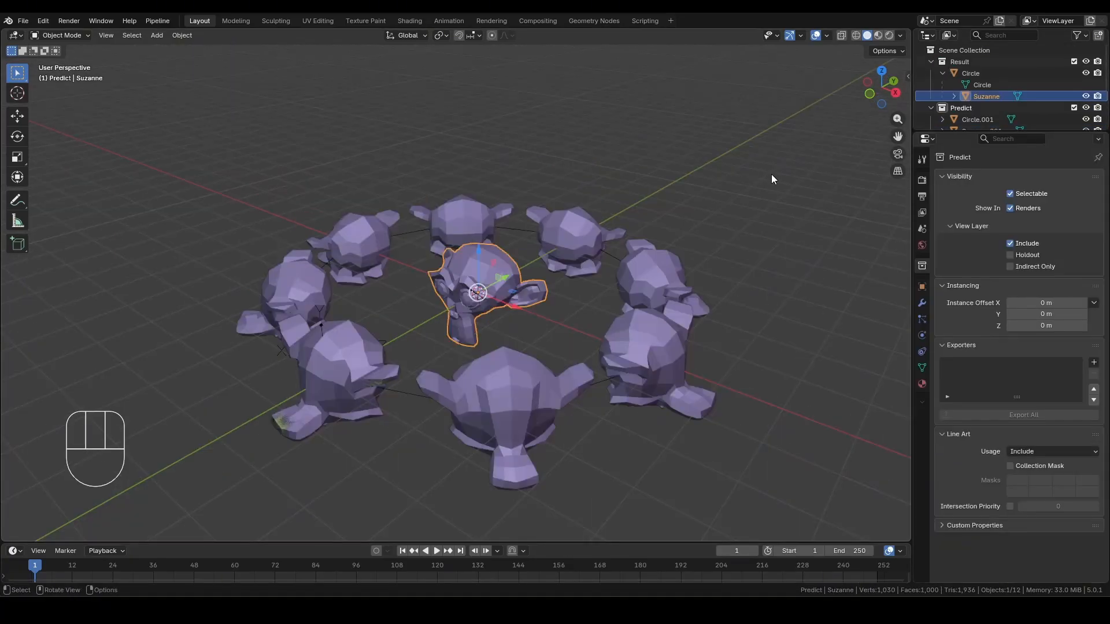
# Hide the Result and Predict collections and show the Star collection.
pyautogui.click(772, 176)
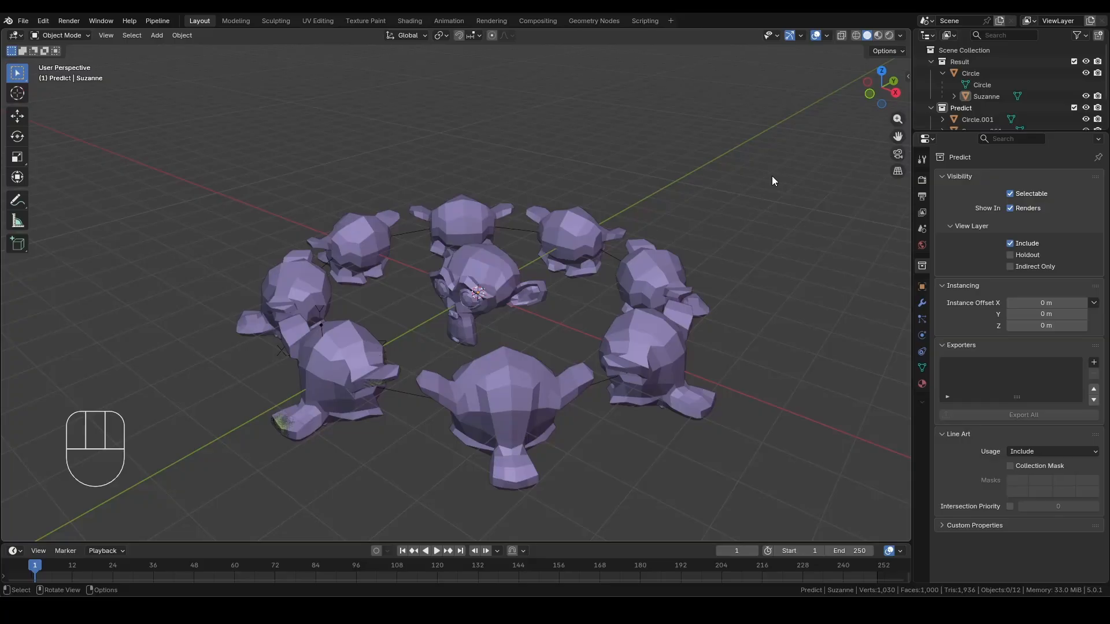
pyautogui.click(1086, 63)
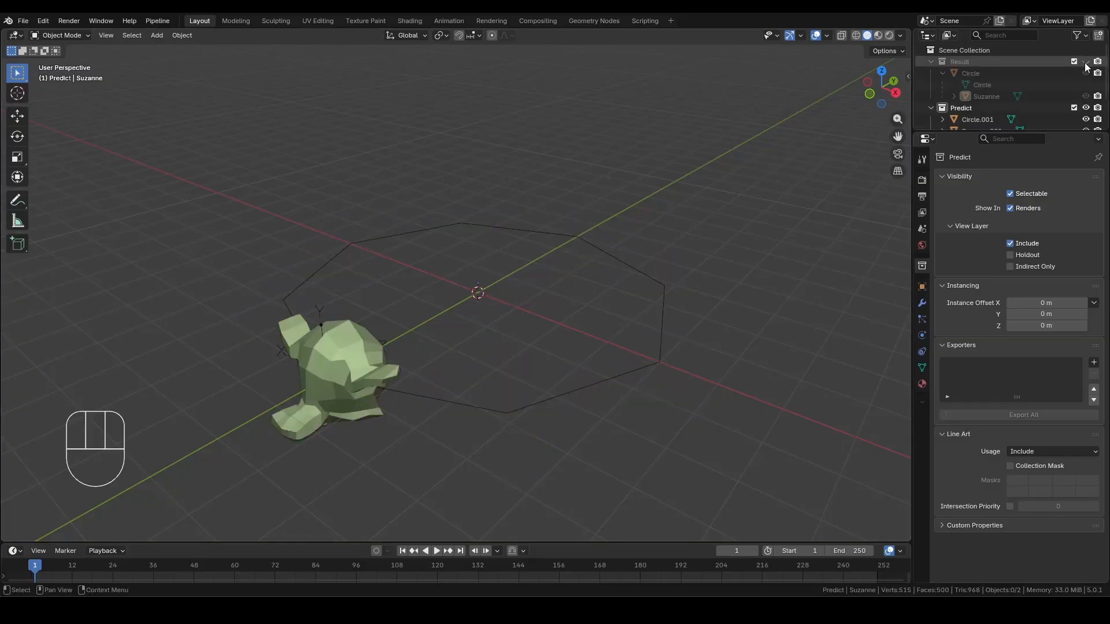
pyautogui.click(1086, 108)
pyautogui.scroll(-3, 1046, 102)
pyautogui.click(1086, 106)
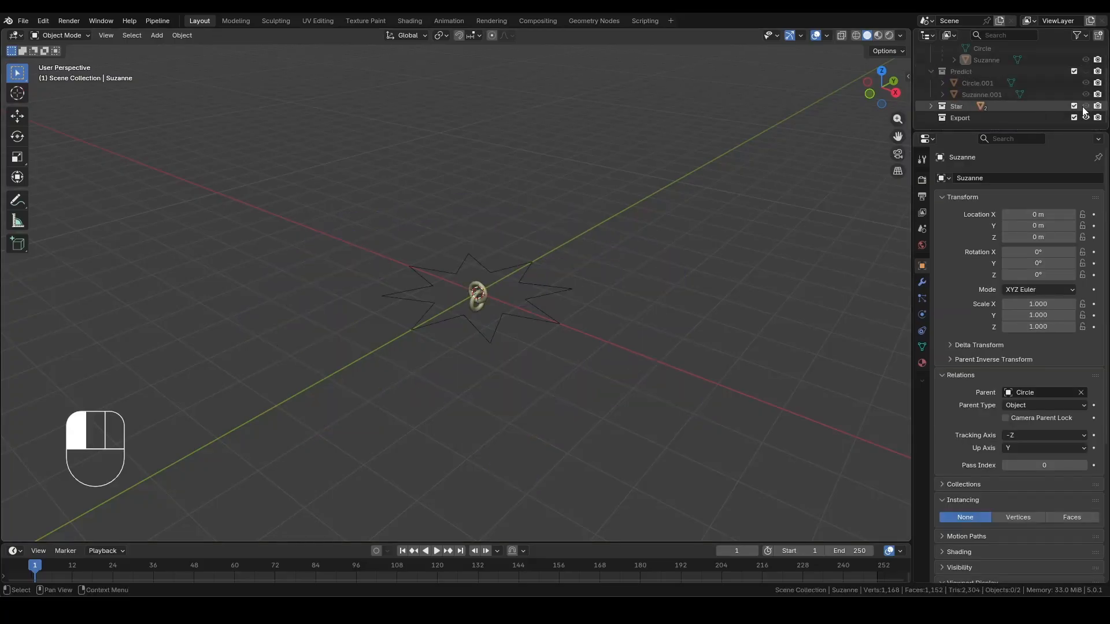
# Inspect the star-shaped plane from above and its child torus in the expanded Star collection.
pyautogui.click(542, 293)
pyautogui.scroll(6, 644, 267)
pyautogui.scroll(-5, 659, 265)
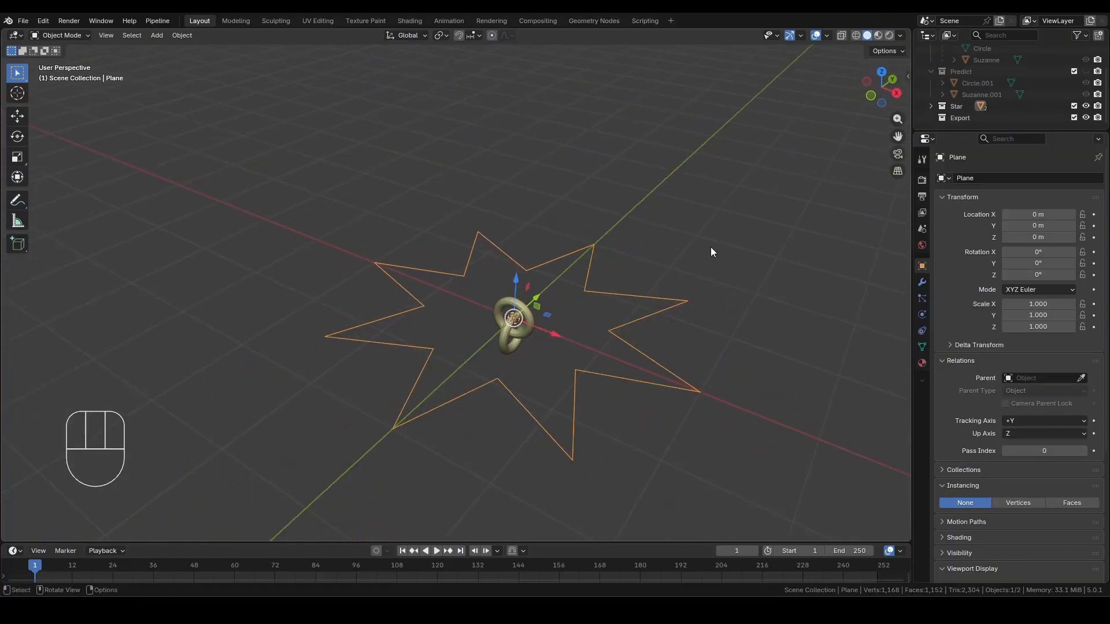
pyautogui.press('KP_7')
pyautogui.scroll(1, 728, 312)
pyautogui.keyDown('shift'); pyautogui.moveTo(733, 334); pyautogui.dragTo(660, 284, button='middle'); pyautogui.keyUp('shift')
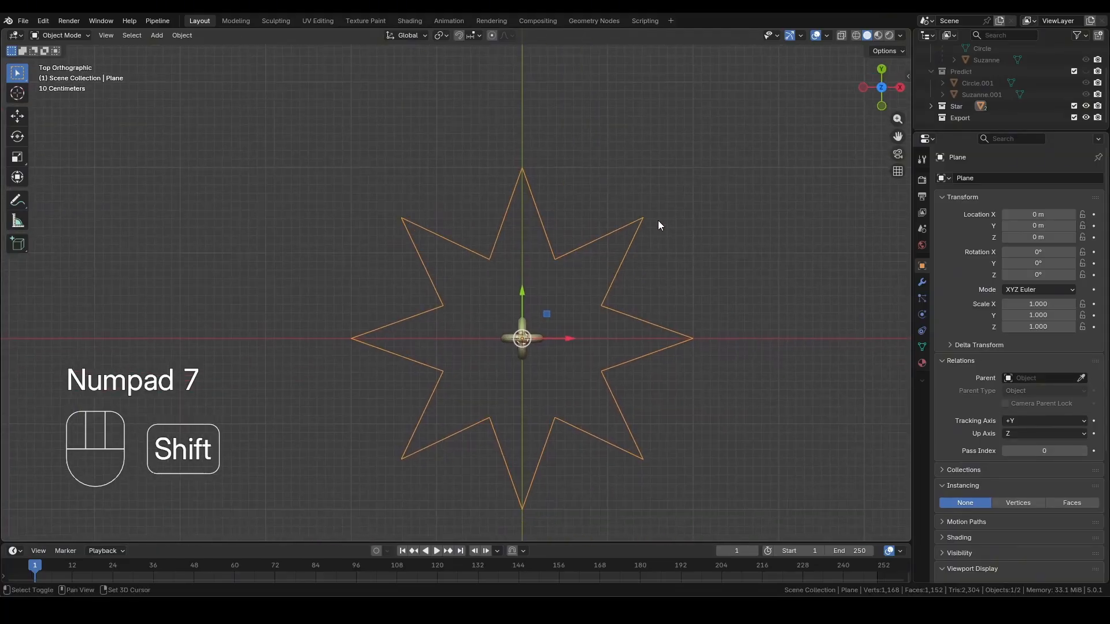
pyautogui.click(931, 106)
pyautogui.moveTo(512, 320); pyautogui.dragTo(537, 261, button='middle')
pyautogui.click(554, 259)
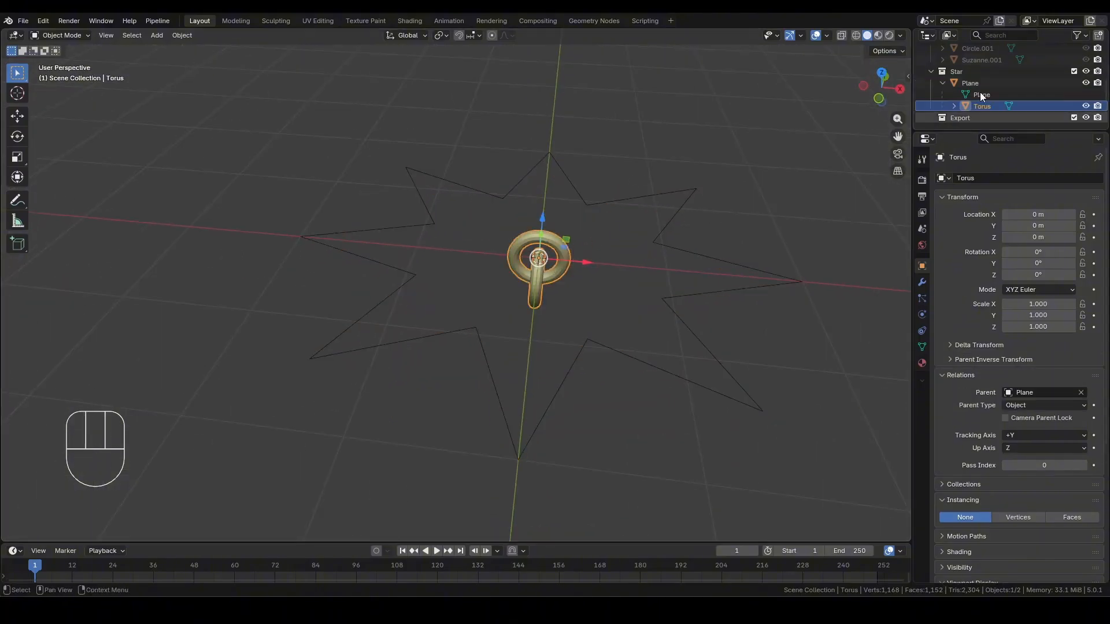
# Set the star plane's instancing to Vertices with Align to Vertex Normal enabled, and view the instances from the top.
pyautogui.click(678, 223)
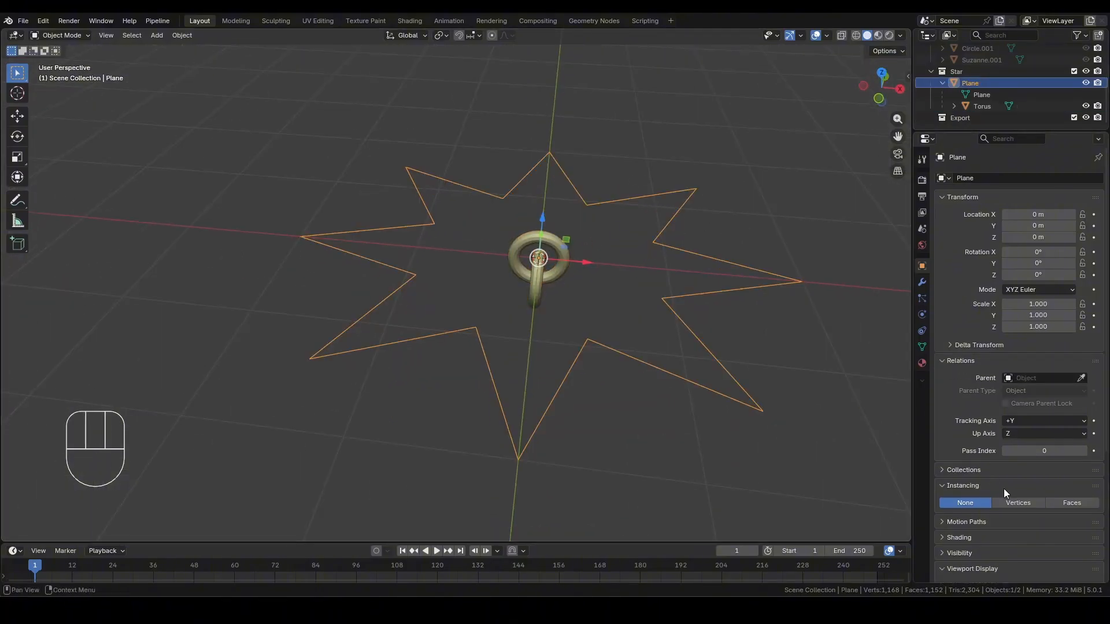
pyautogui.click(1021, 503)
pyautogui.scroll(-3, 757, 247)
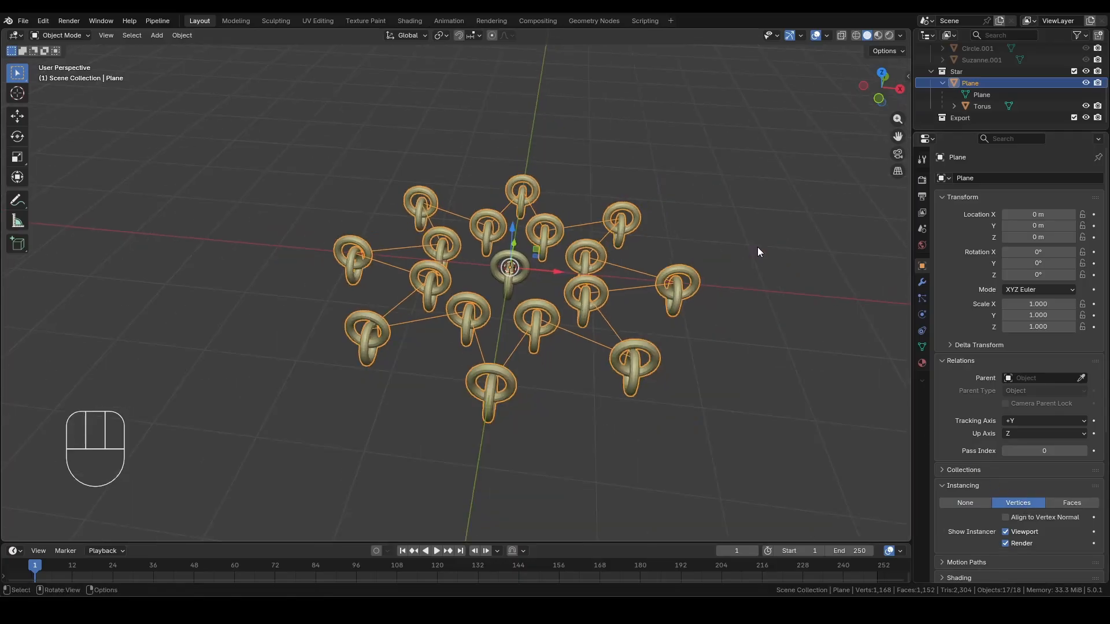
pyautogui.click(1034, 518)
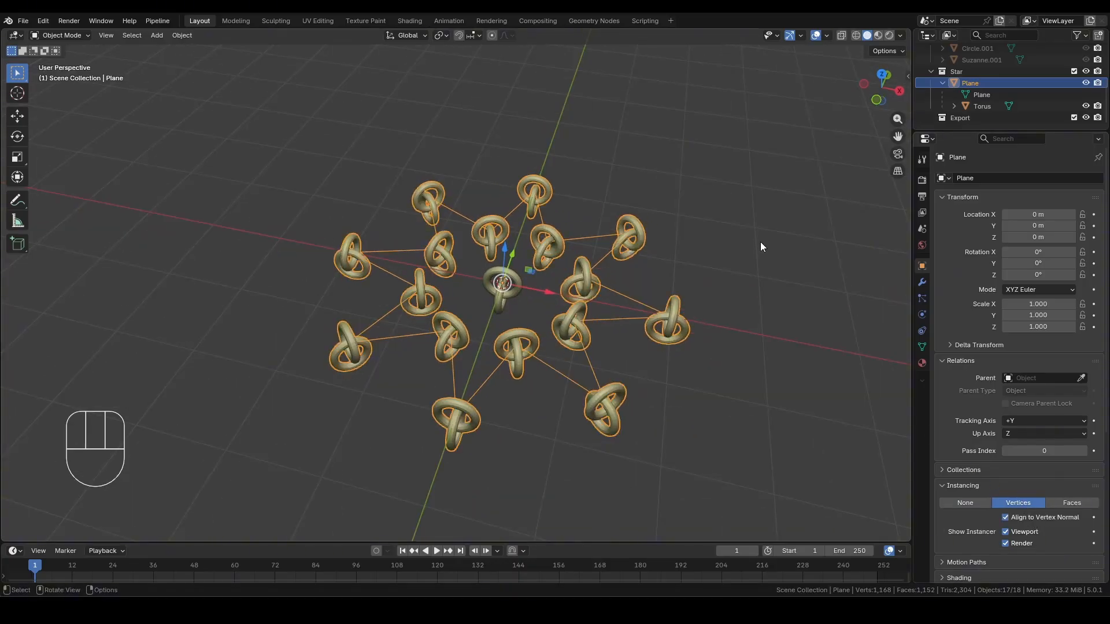
pyautogui.press('KP_7')
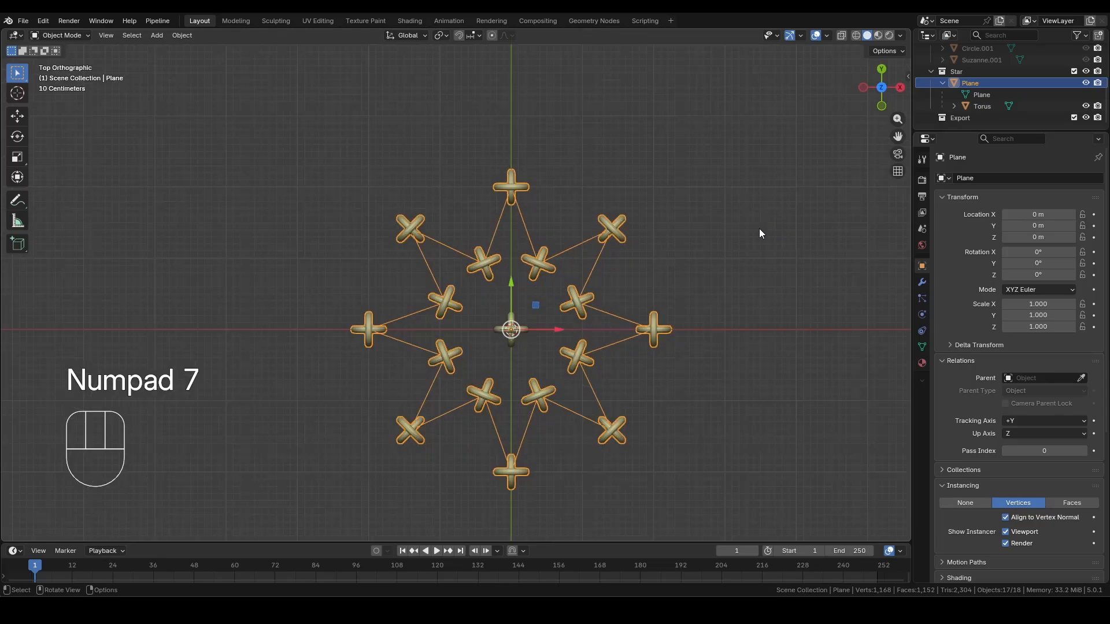
pyautogui.click(759, 233)
# Try +X, +Y and +Z as the central torus's tracking axis, and return it to +Y.
pyautogui.click(513, 331)
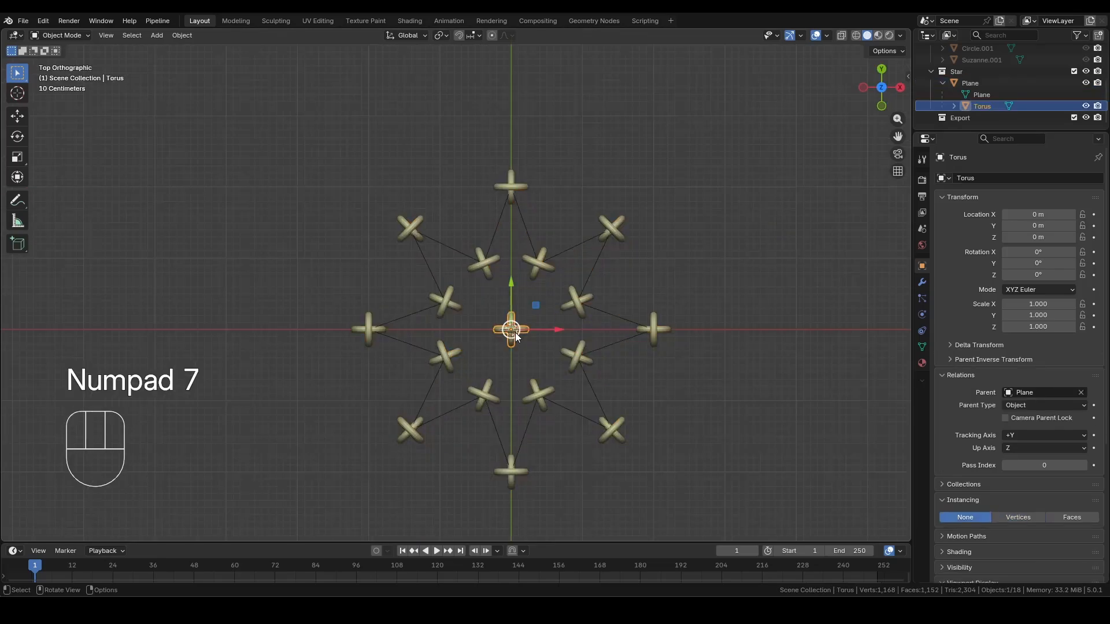
pyautogui.scroll(1, 555, 325)
pyautogui.scroll(-1, 662, 286)
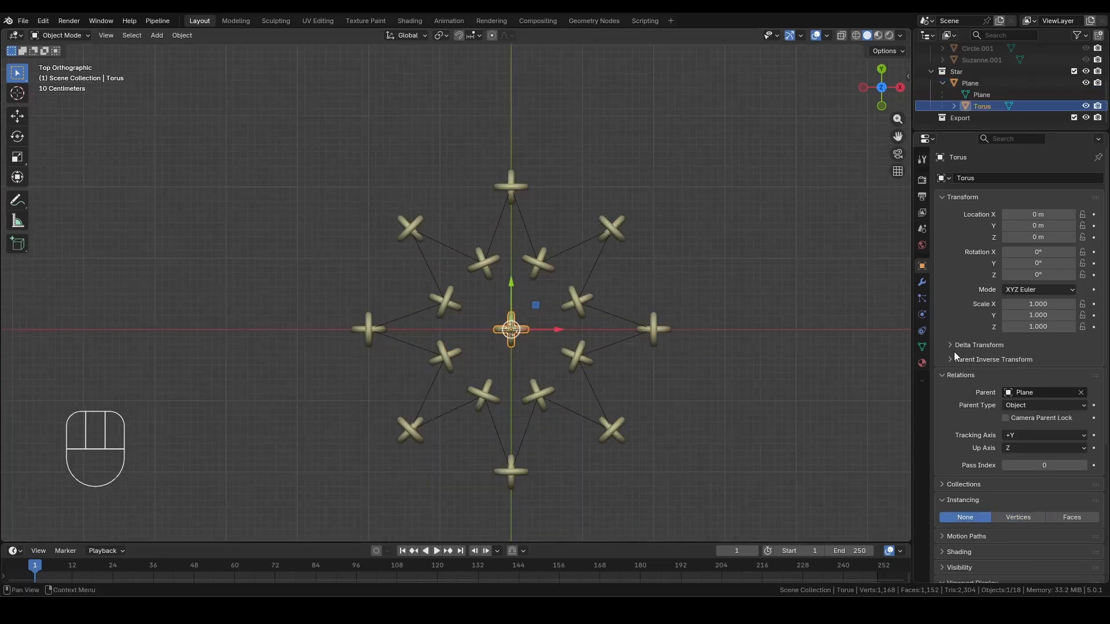
pyautogui.scroll(-2, 1025, 376)
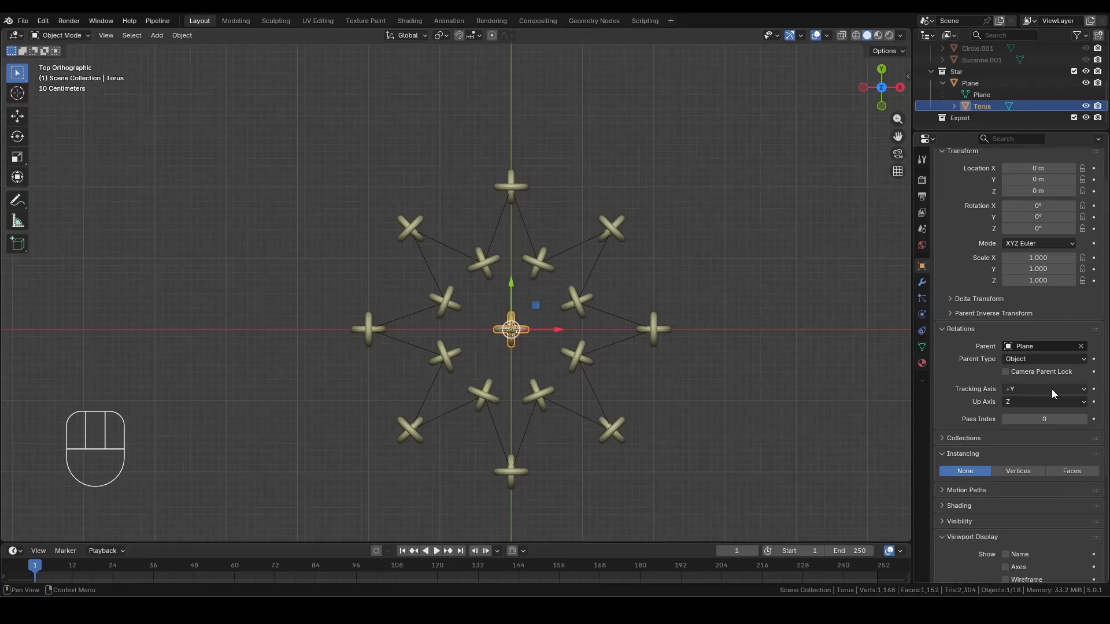
pyautogui.click(1051, 390)
pyautogui.click(1045, 402)
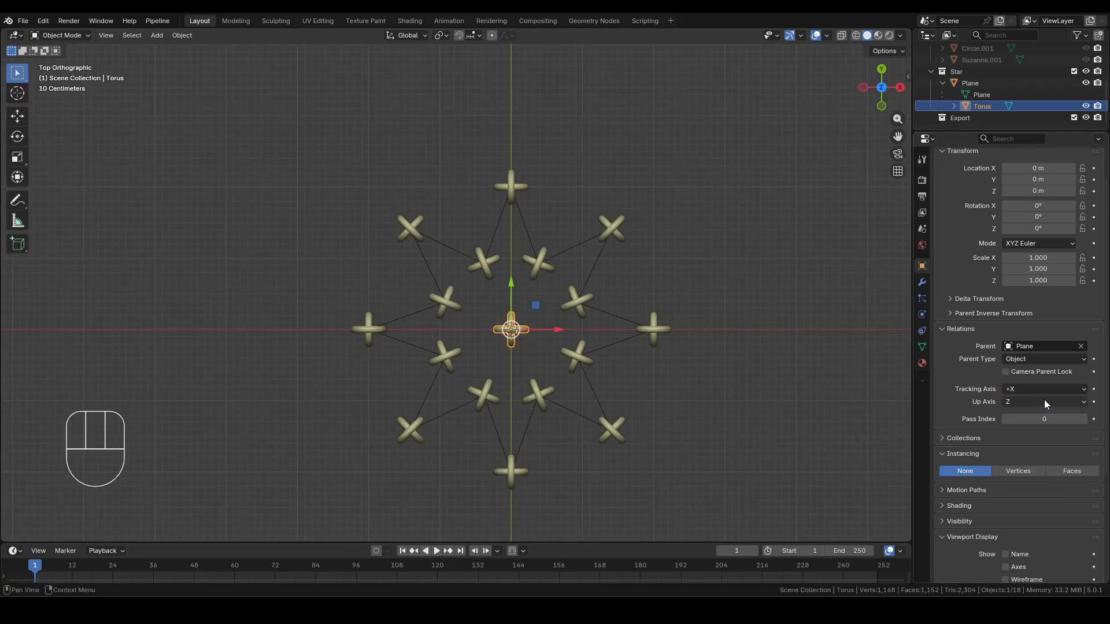
pyautogui.click(1041, 390)
pyautogui.click(1033, 414)
pyautogui.click(1027, 389)
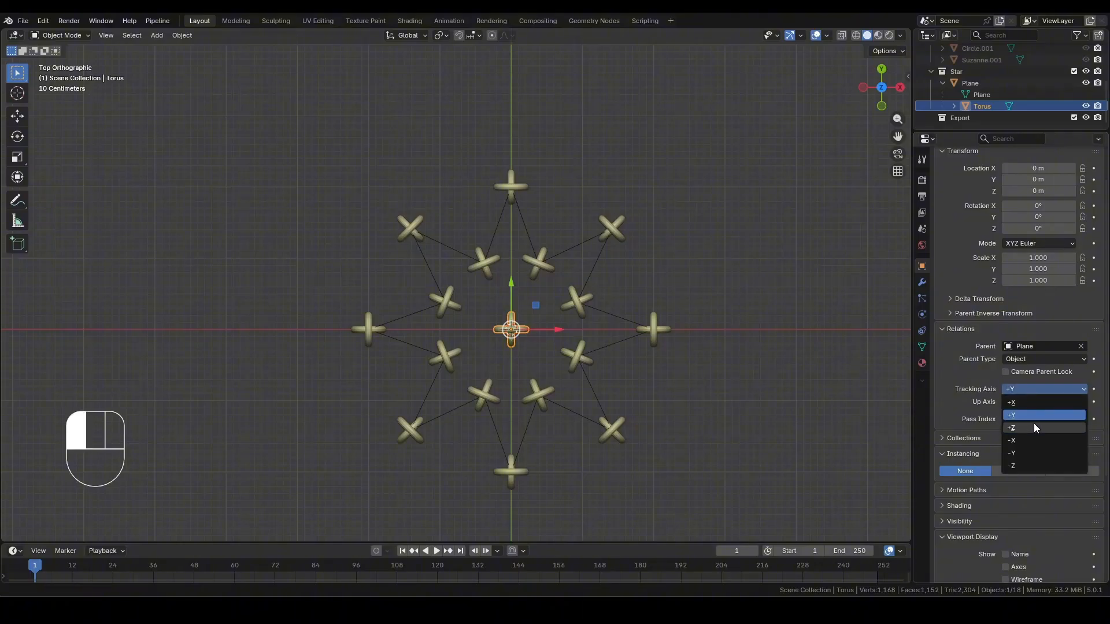
pyautogui.click(1033, 426)
pyautogui.click(1027, 389)
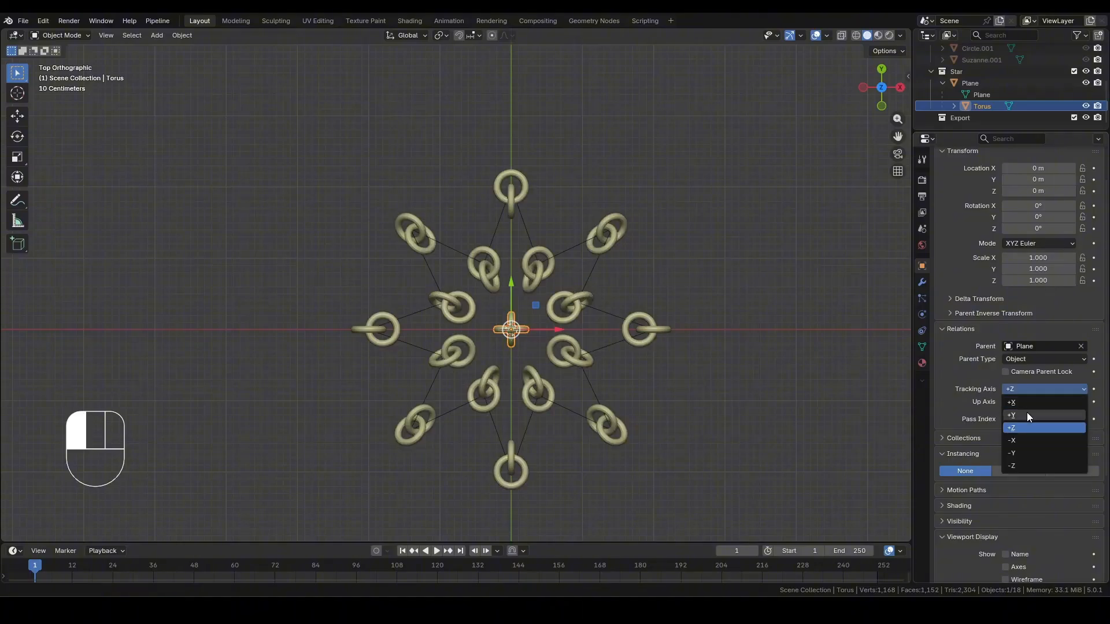
pyautogui.click(1027, 412)
# Set the torus's up axis to Y, and switch its tracking axis to +X and on to +Z.
pyautogui.click(1023, 401)
pyautogui.click(1016, 426)
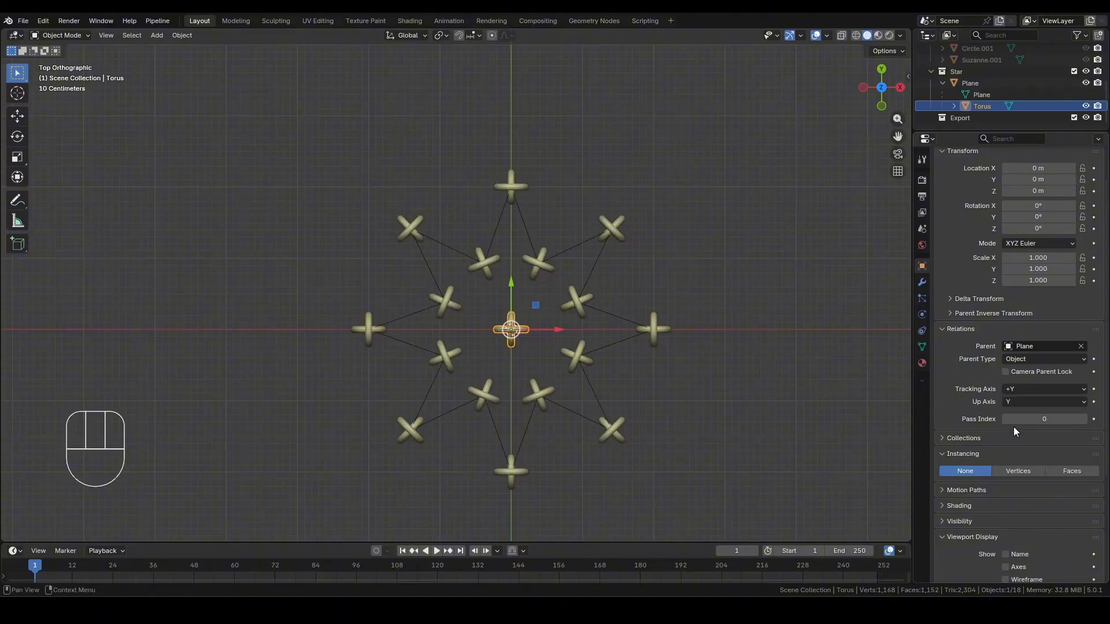
pyautogui.click(1029, 390)
pyautogui.click(1027, 392)
pyautogui.click(1027, 390)
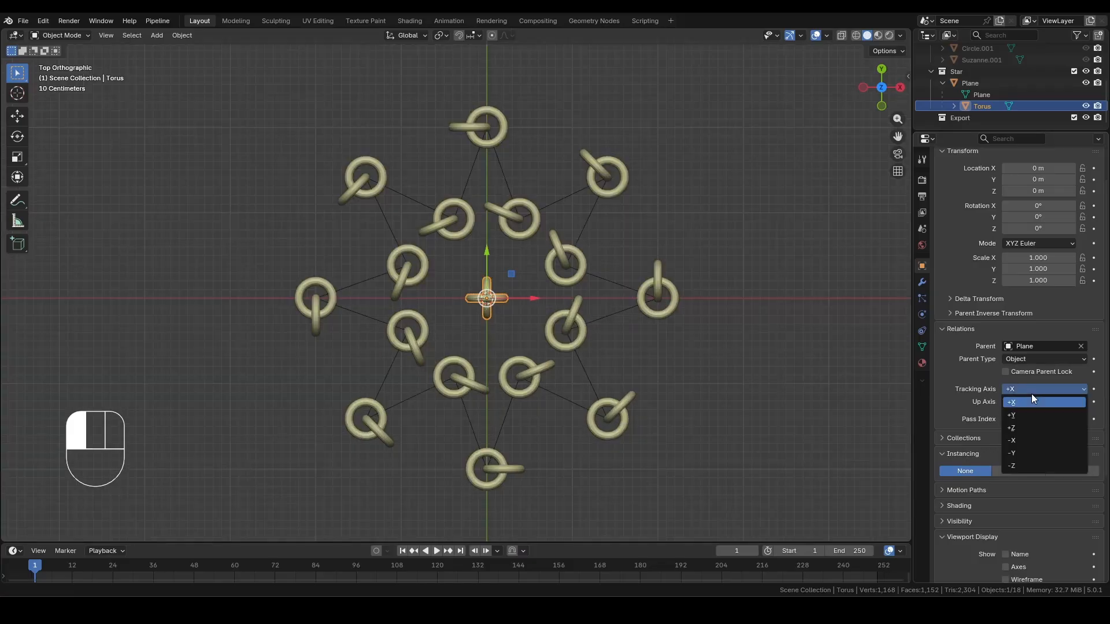
pyautogui.click(1015, 424)
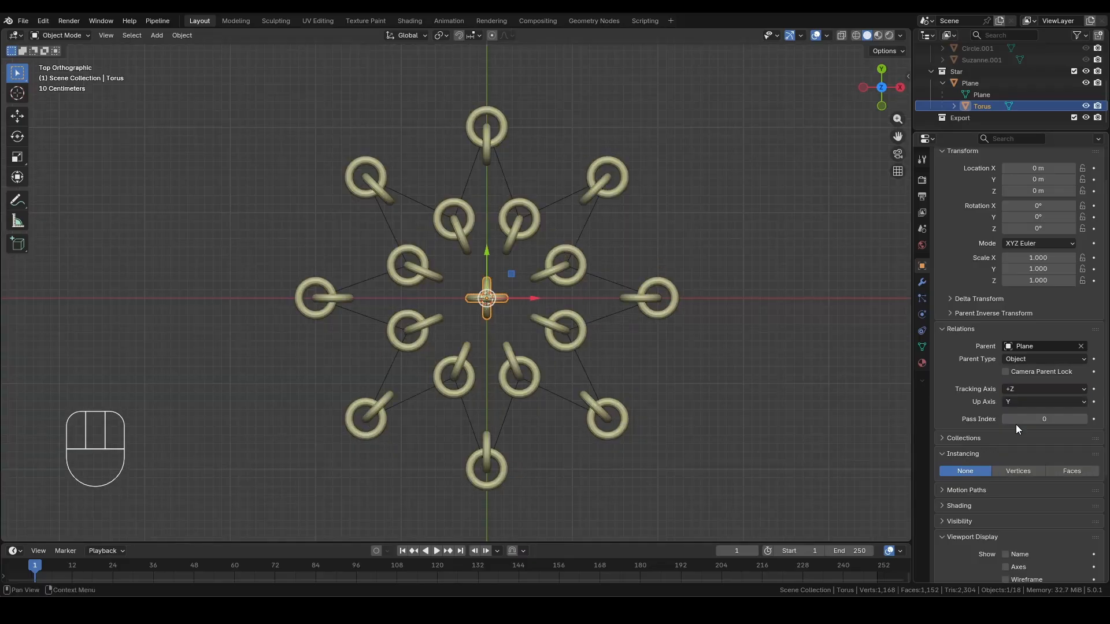
# Try -Z and +X as the torus's tracking axis, settle on -X, and deselect the torus.
pyautogui.click(1017, 389)
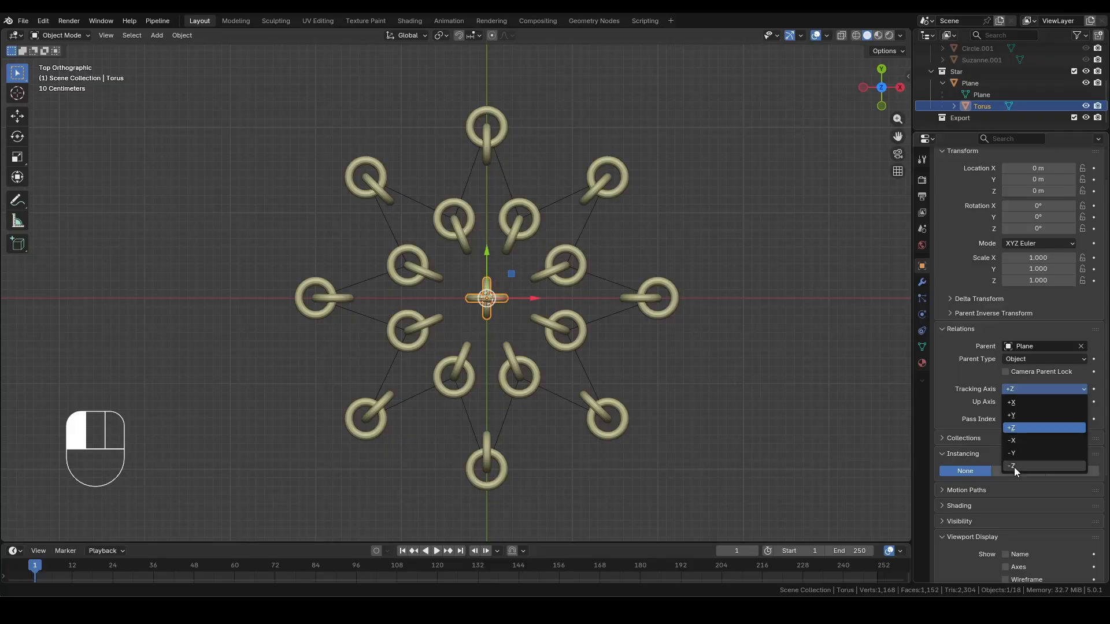
pyautogui.click(1013, 466)
pyautogui.click(1028, 389)
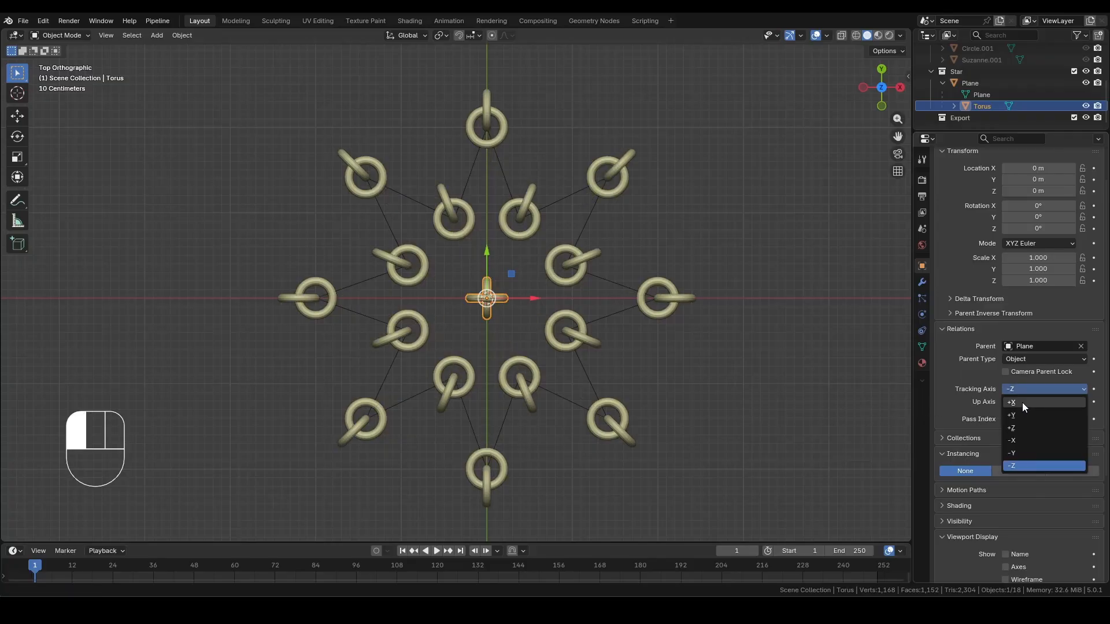
pyautogui.click(1022, 403)
pyautogui.click(1024, 387)
pyautogui.click(1023, 438)
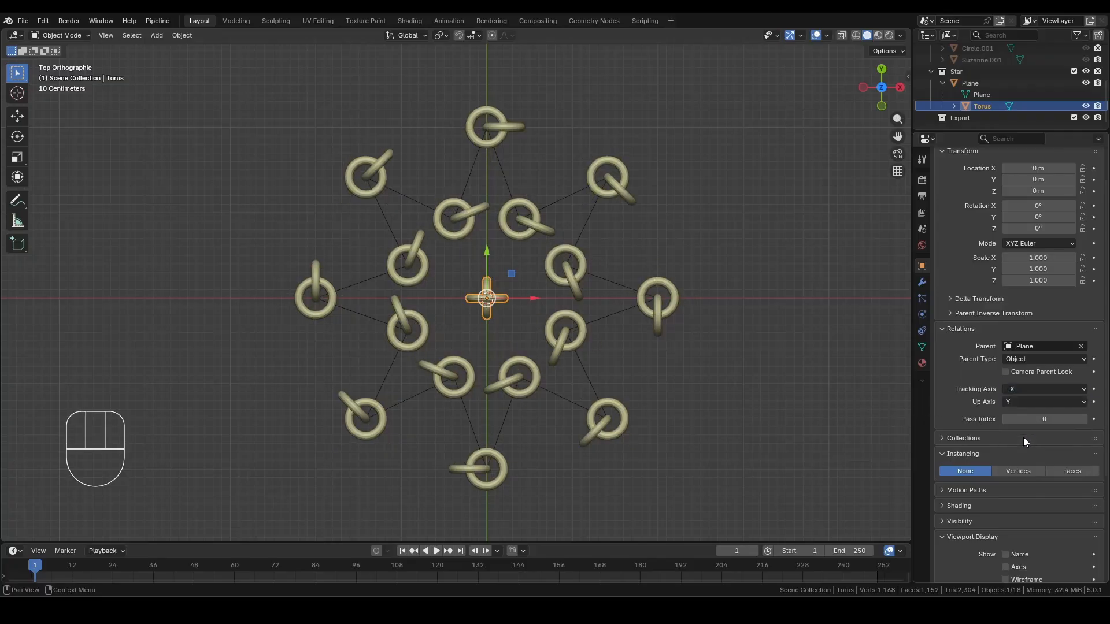
pyautogui.click(799, 247)
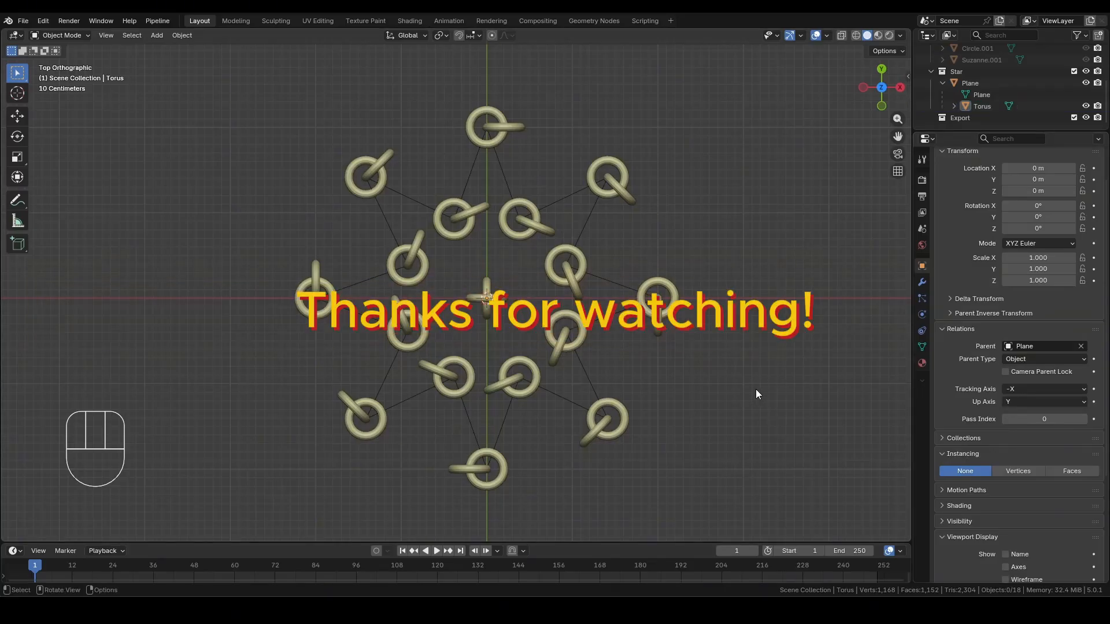